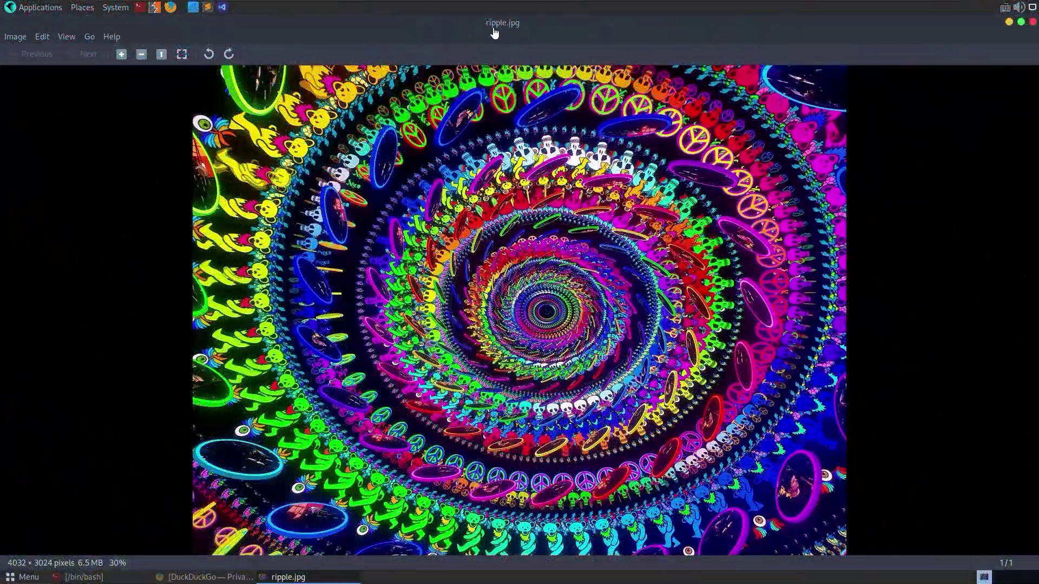
Step: Zoom in and back out on ripple.jpg in the image viewer
scroll(539, 310, up, 5)
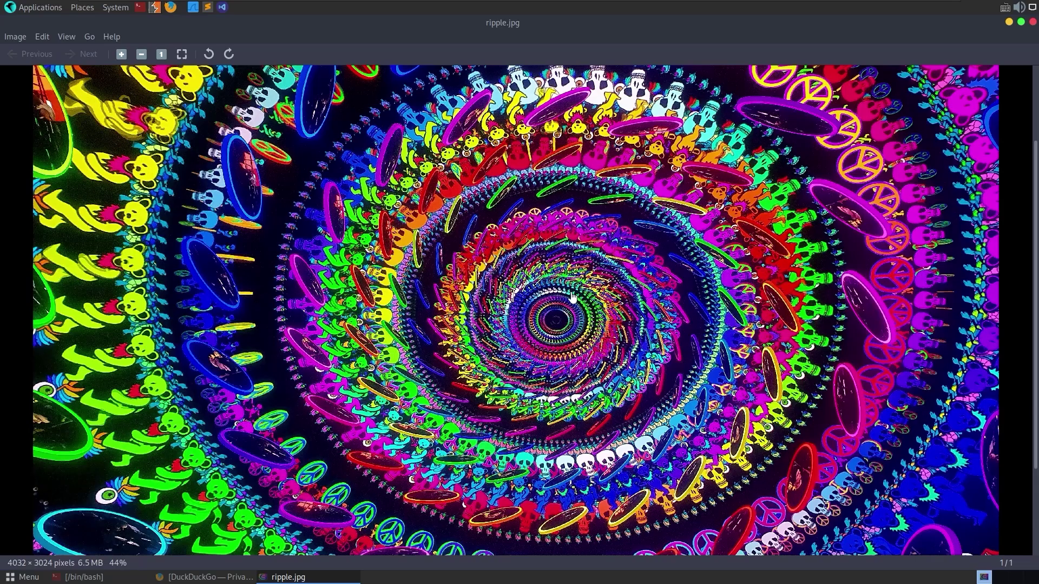
scroll(989, 82, down, 4)
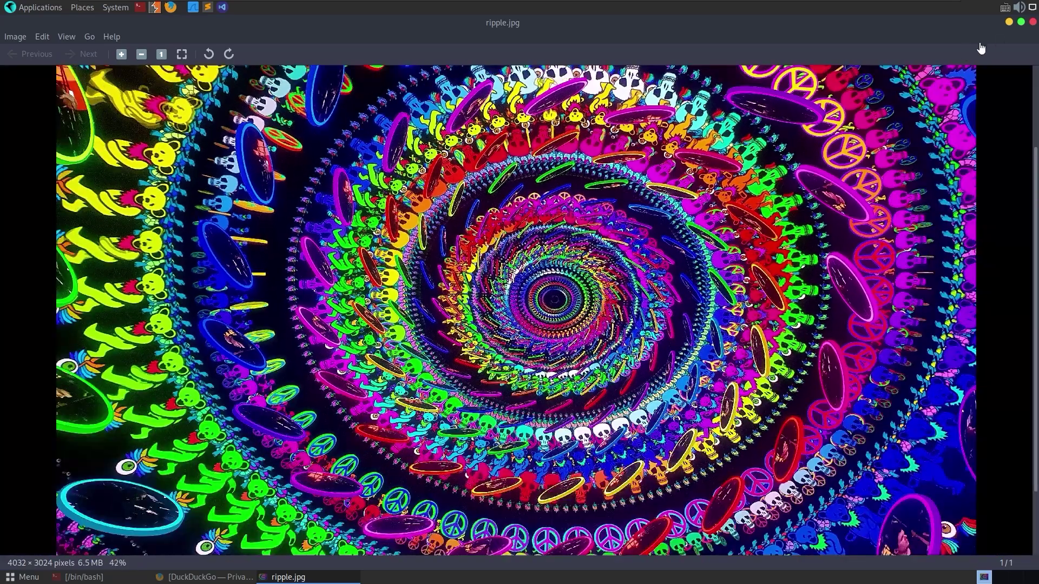
Step: Close the image viewer and run 'strings ripple.jpg' in the terminal
click(1033, 22)
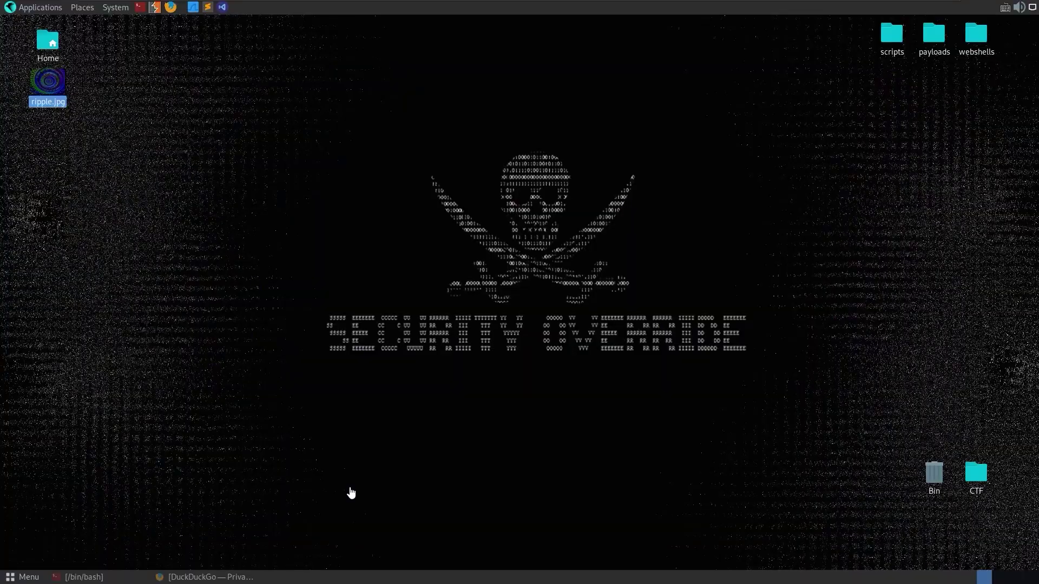
click(128, 581)
text(strings )
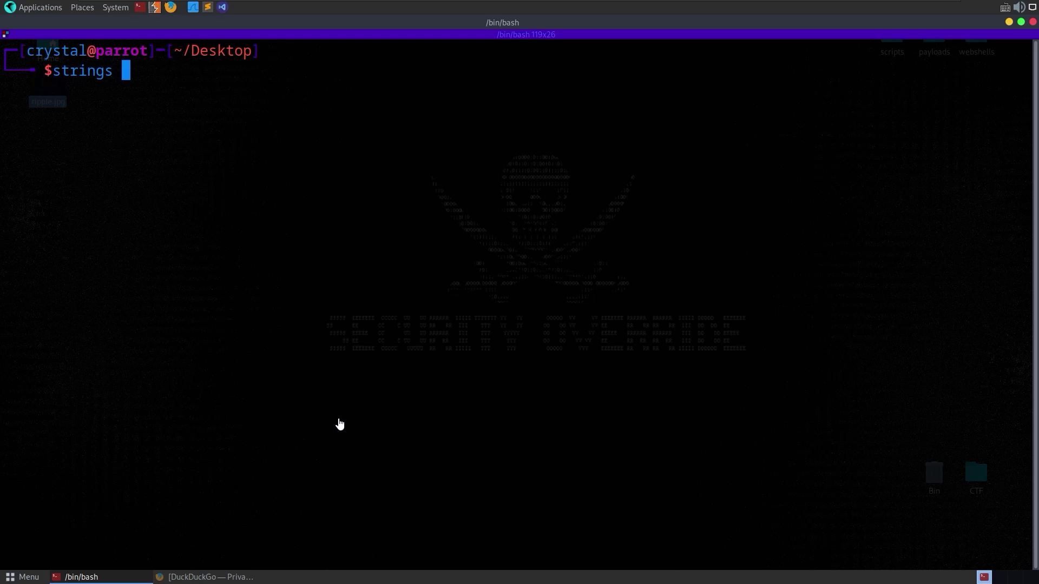
text(ripple.jpg)
key(Return)
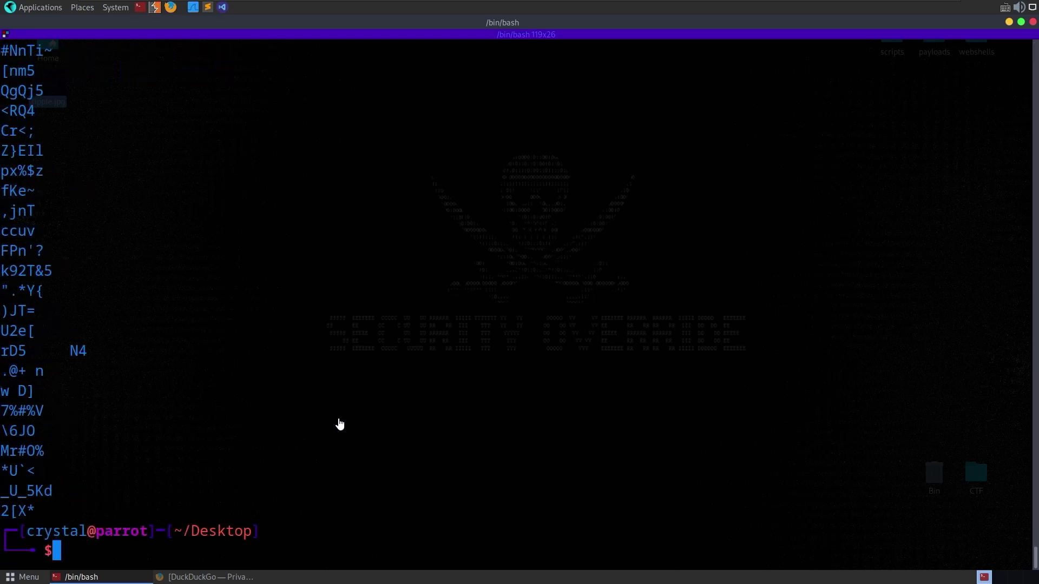
Step: Rerun it as 'strings -n 10 ripple.jpg' and scroll through the output
key(Up)
key(Left)
key(Left)
key(Left)
key(Left)
key(Left)
key(Left)
key(Left)
key(Left)
key(Left)
key(Left)
key(Left)
key(Left)
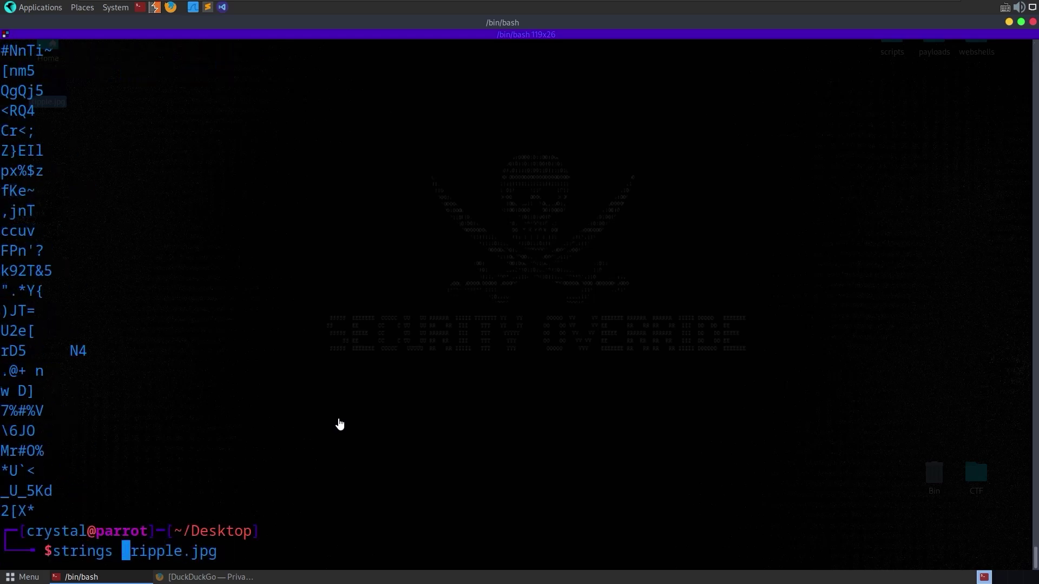
text(-n 10)
key(Return)
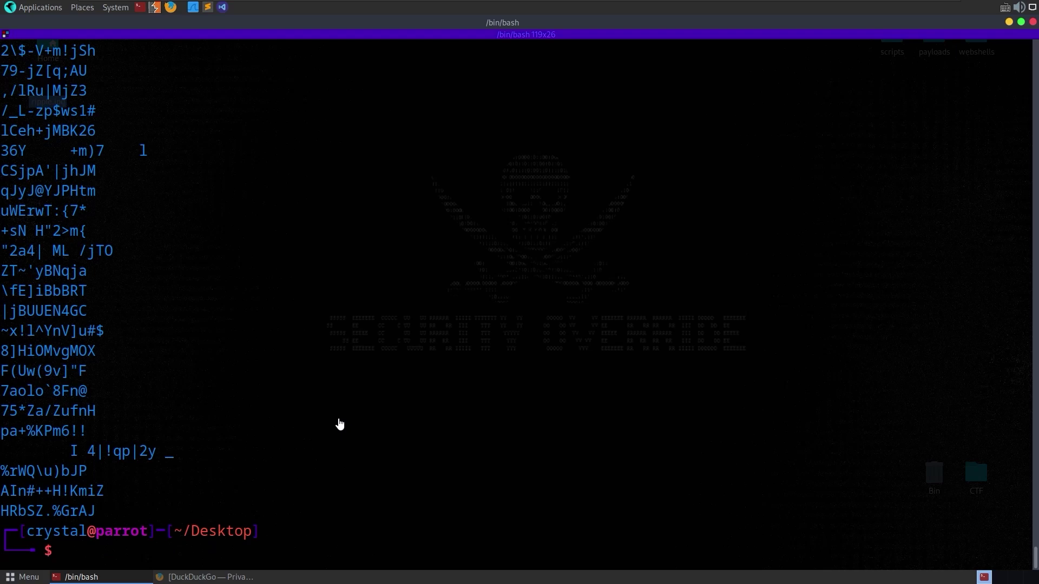
scroll(340, 423, up, 9)
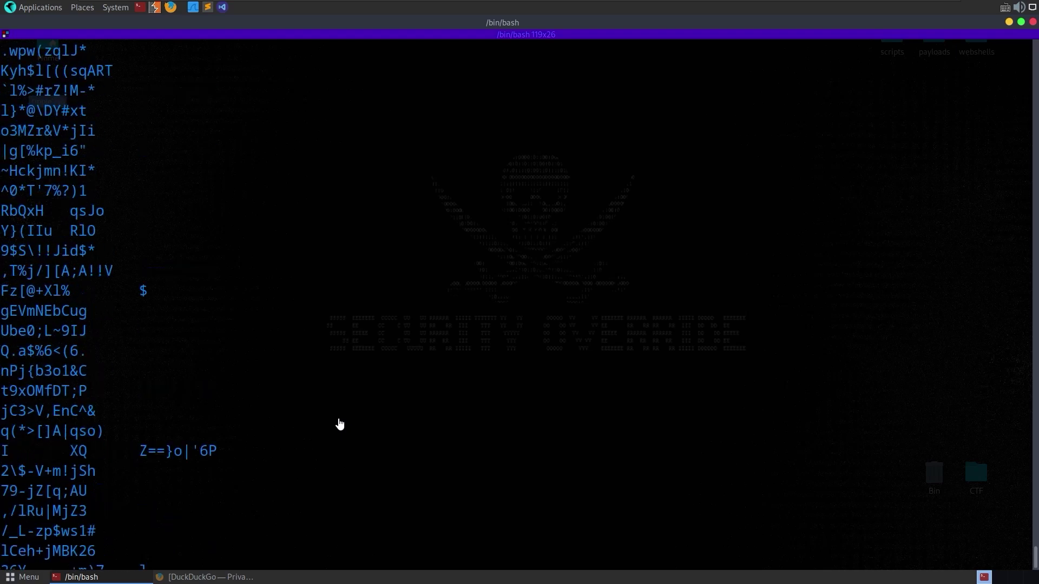
scroll(340, 424, down, 9)
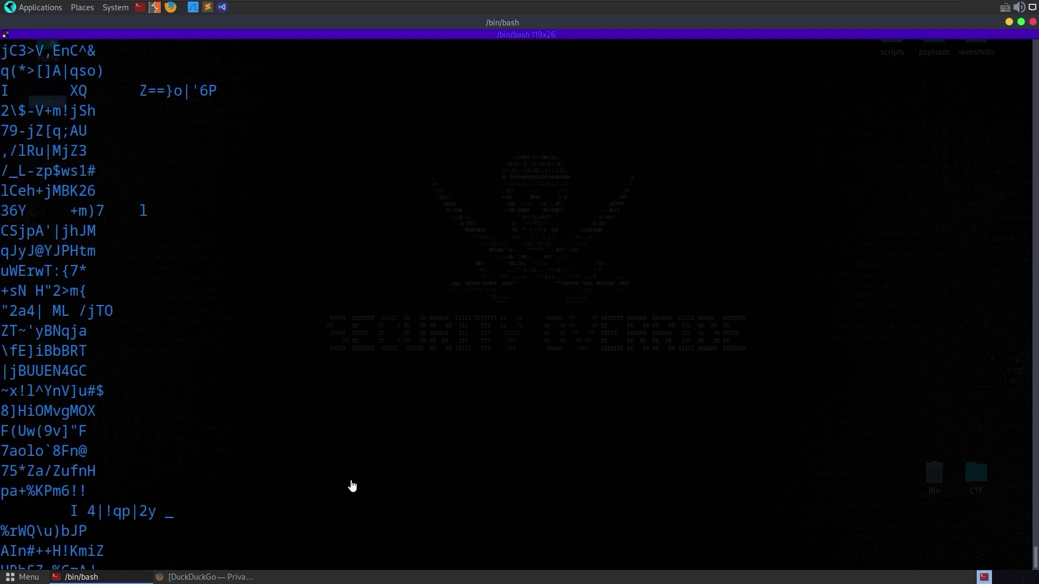
Step: Recall the strings command and start deleting it from the command line
key(Up)
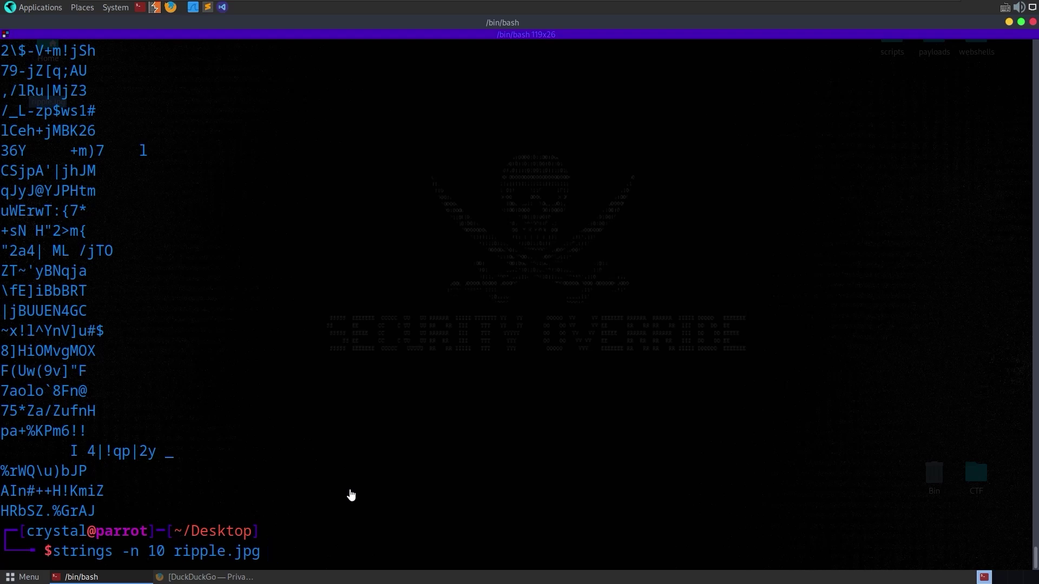
key(ctrl+Left)
key(ctrl+Left)
key(Right)
key(Right)
key(Right)
key(Right)
key(Right)
key(Right)
key(Right)
key(Right)
key(Right)
key(Right)
key(BackSpace)
key(BackSpace)
key(BackSpace)
key(BackSpace)
key(BackSpace)
key(BackSpace)
key(BackSpace)
key(BackSpace)
key(BackSpace)
key(BackSpace)
key(BackSpace)
key(BackSpace)
key(BackSpace)
key(BackSpace)
key(BackSpace)
key(BackSpace)
key(BackSpace)
key(BackSpace)
key(BackSpace)
key(BackSpace)
Step: Run 'exiftool ripple.jpg' using Tab completion for the command and file name
text(e)
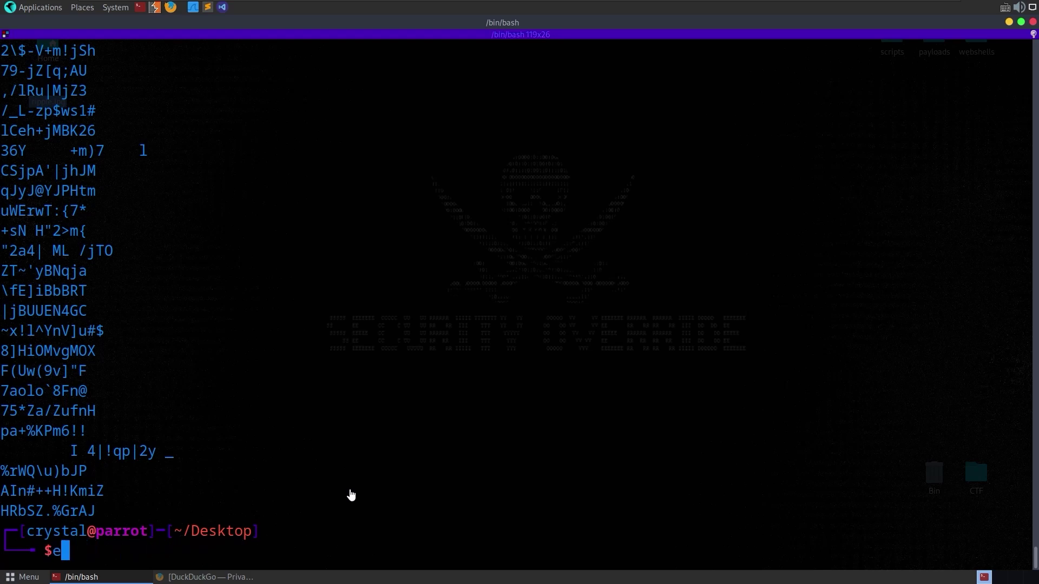
text(xifd)
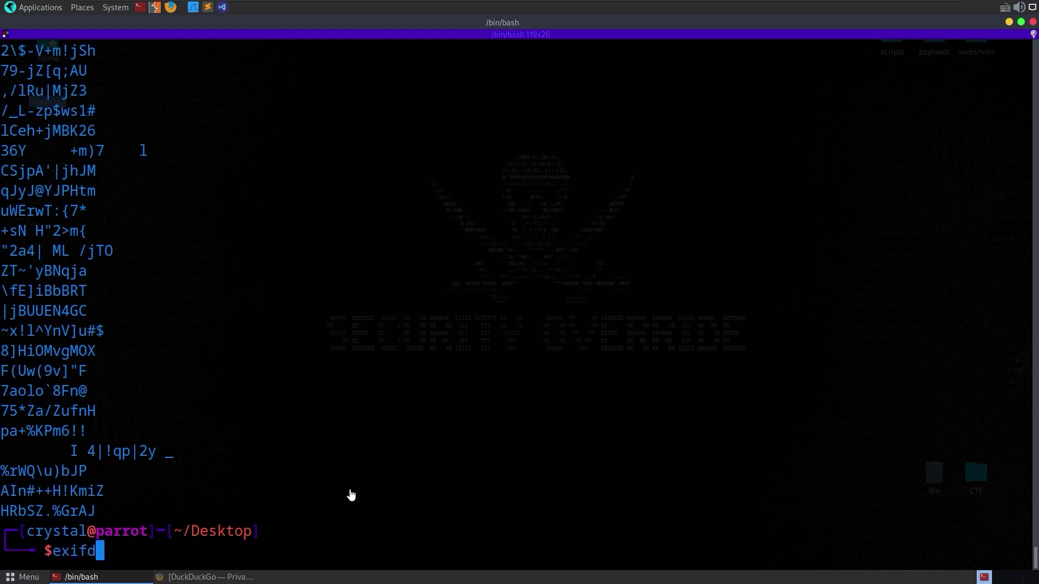
key(BackSpace)
text(t)
key(Tab)
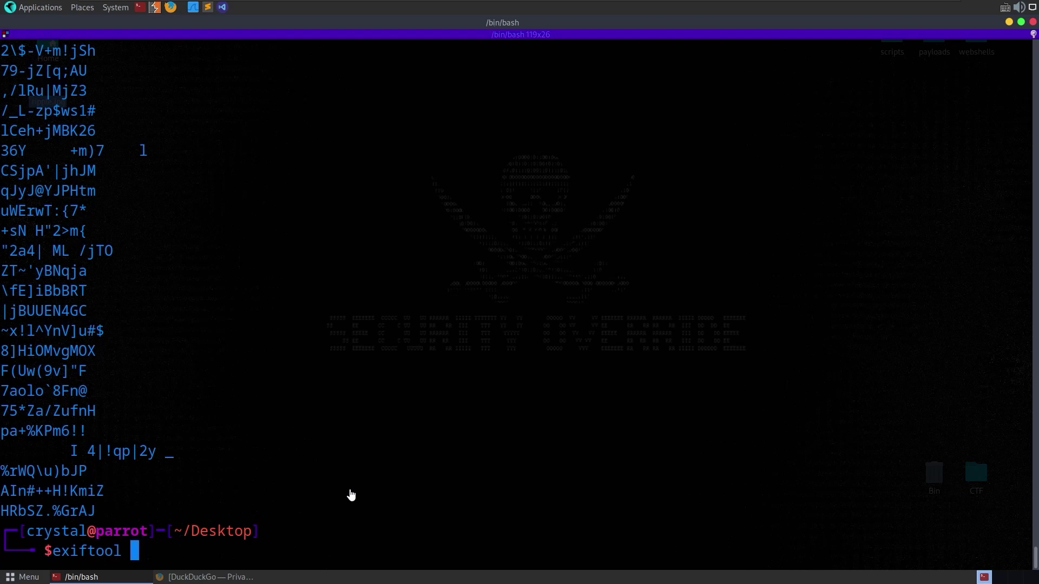
key(Tab)
key(Tab)
text(r)
key(Tab)
key(Return)
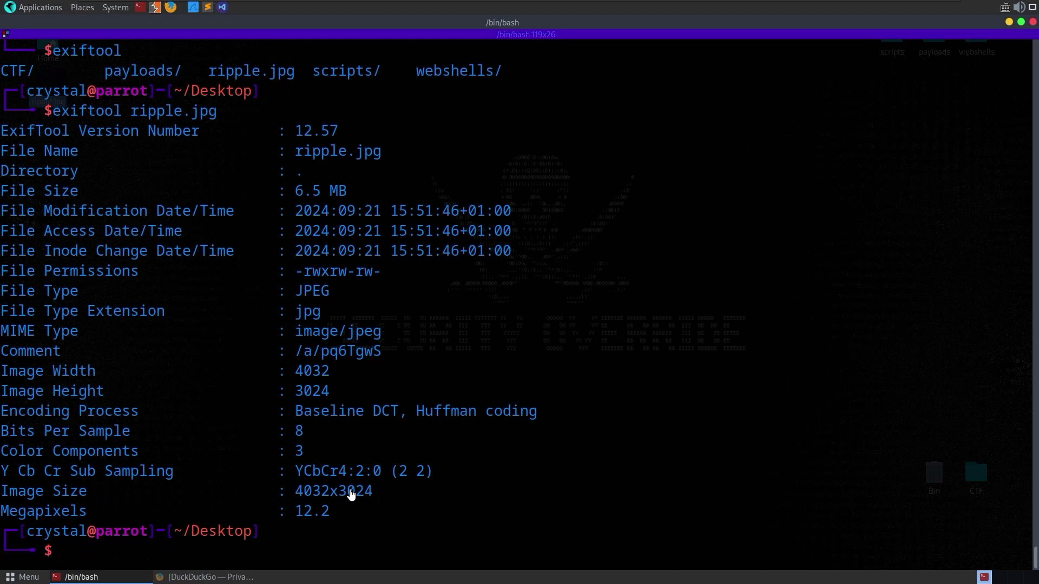
Step: Try selecting parts of the metadata output around the Comment value /a/pq6TgwS
double_click(74, 262)
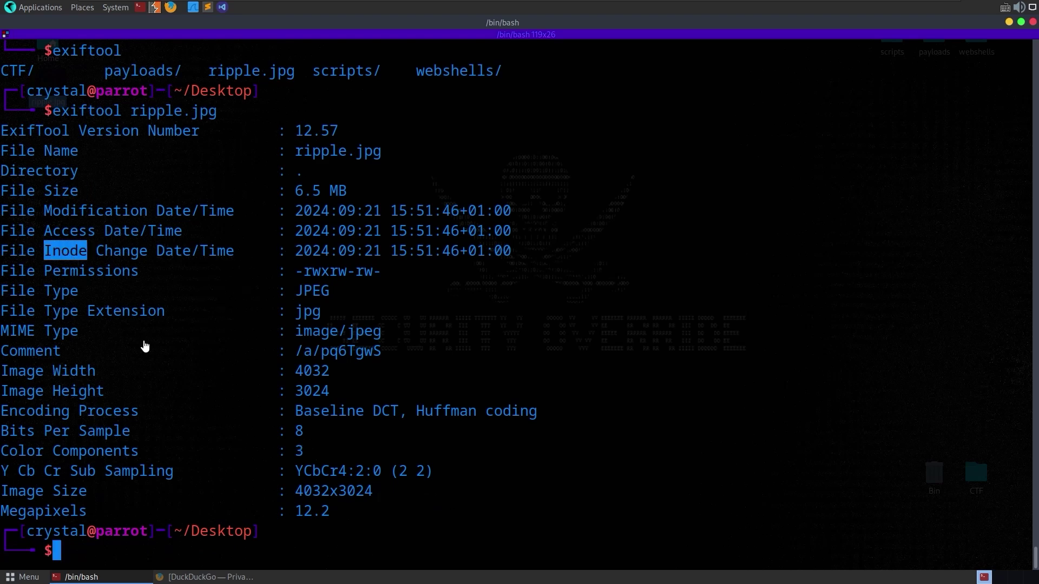
drag(494, 506, 44, 181)
click(424, 145)
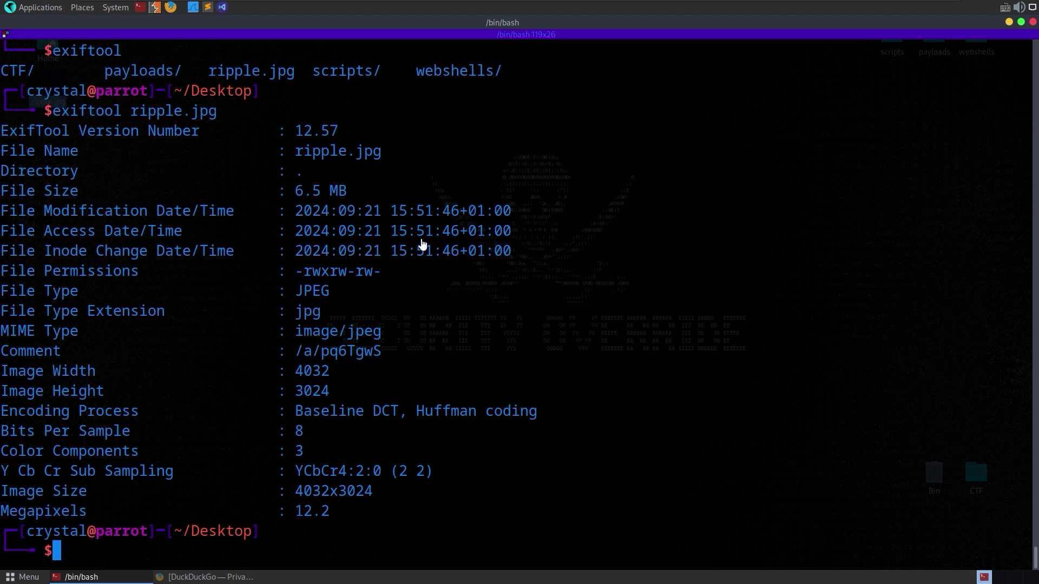
drag(381, 353, 5, 352)
click(414, 364)
mouse_move(385, 353)
mouse_down()
mouse_move(299, 353)
mouse_move(400, 357)
mouse_move(383, 356)
mouse_up()
click(330, 351)
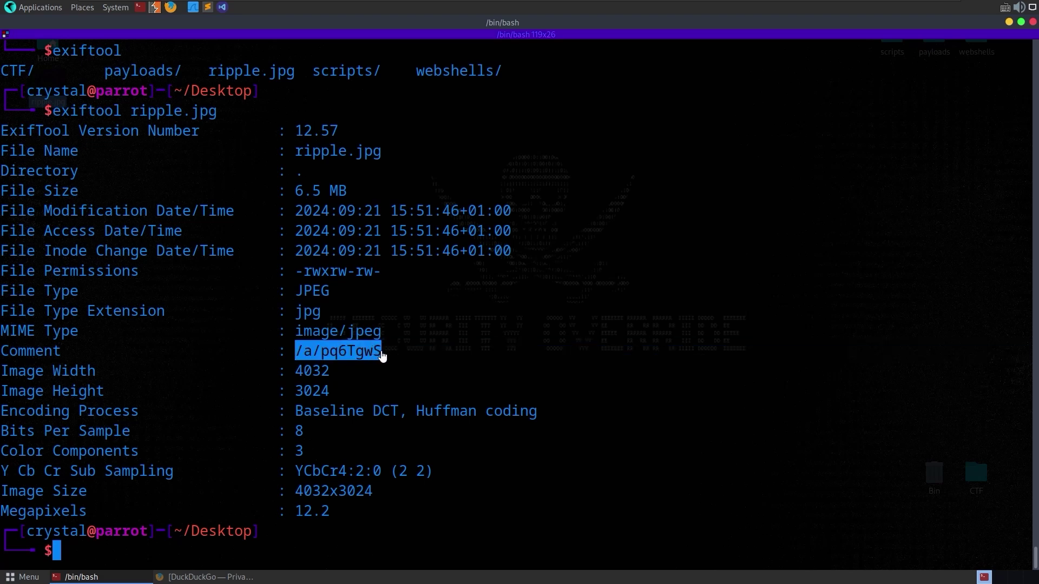
Step: Select the full Comment value /a/pq6TgwS and copy it
drag(301, 357, 382, 361)
drag(296, 356, 319, 355)
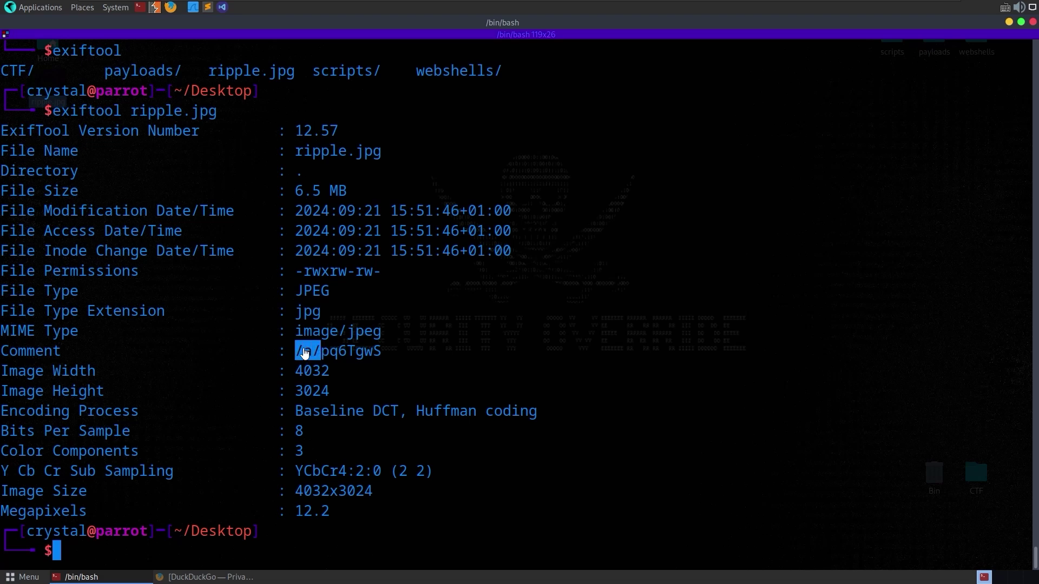
click(305, 353)
double_click(360, 358)
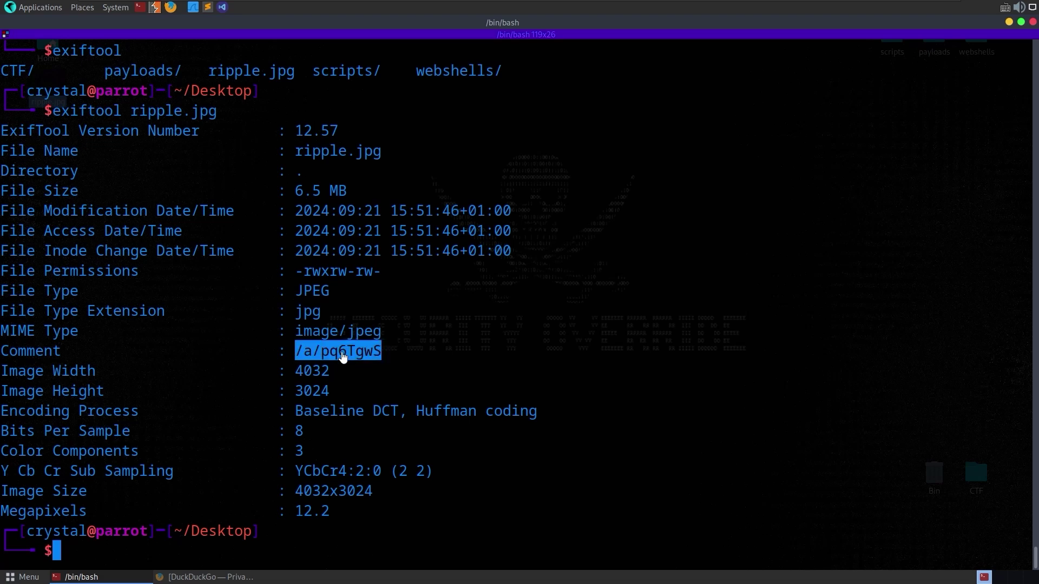
right_click(342, 357)
click(373, 143)
Step: Load imgur.com/a/pq6TgwS in Firefox using the copied Comment path
key(alt+Tab)
click(289, 63)
text(i)
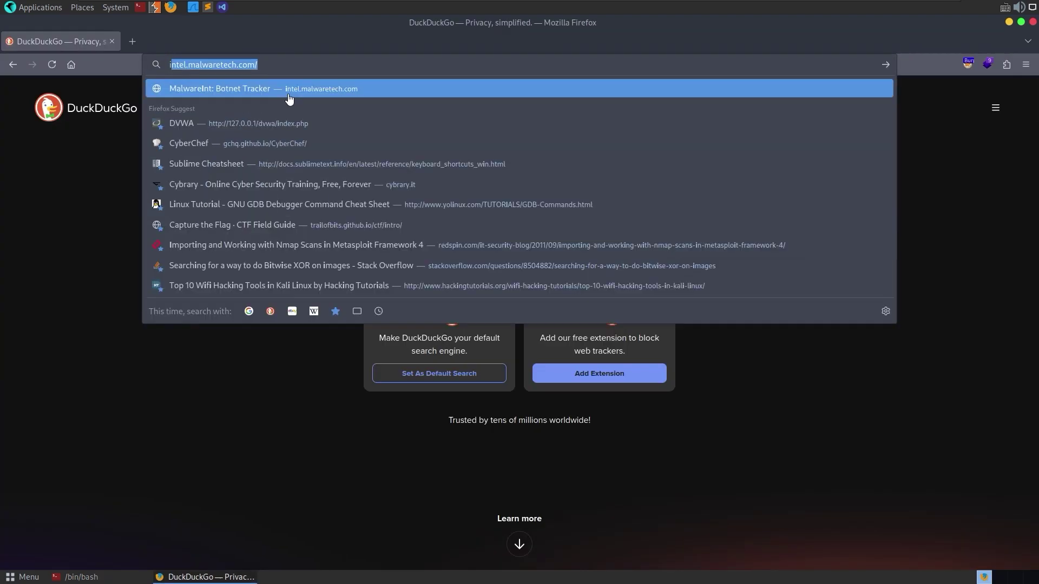
text(mgur.com)
key(ctrl+a)
text(https://imgur.com/a/pq6TgwS)
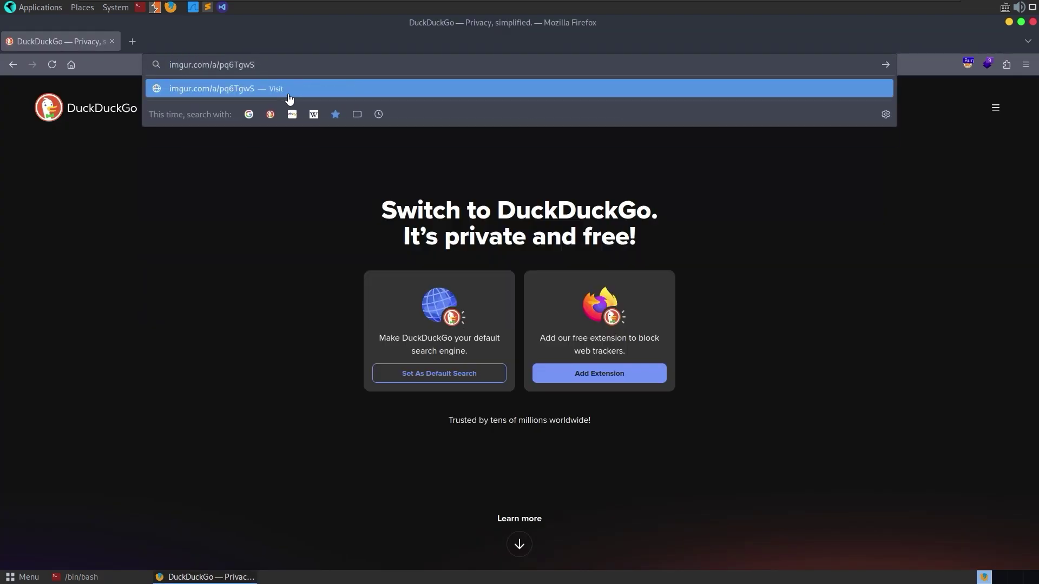
key(Return)
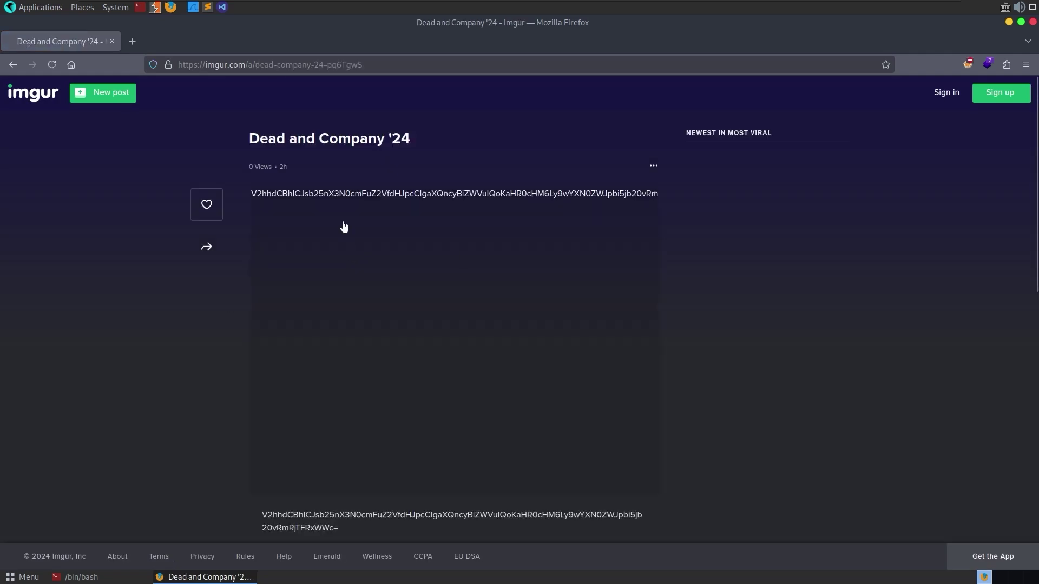
Step: Scroll the 'Dead and Company '24' post and select its Base64 caption
scroll(231, 407, down, 5)
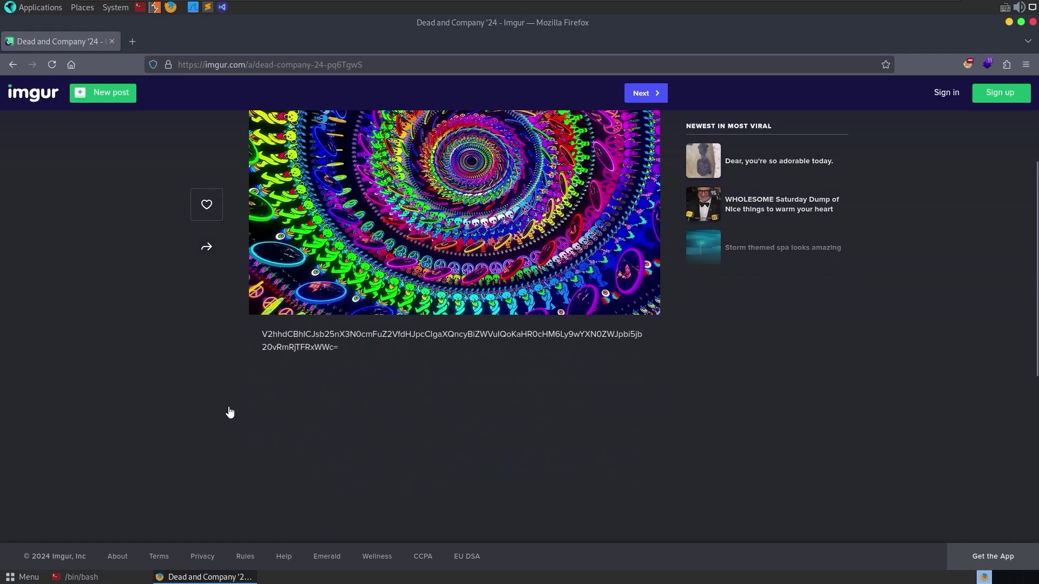
scroll(259, 420, up, 5)
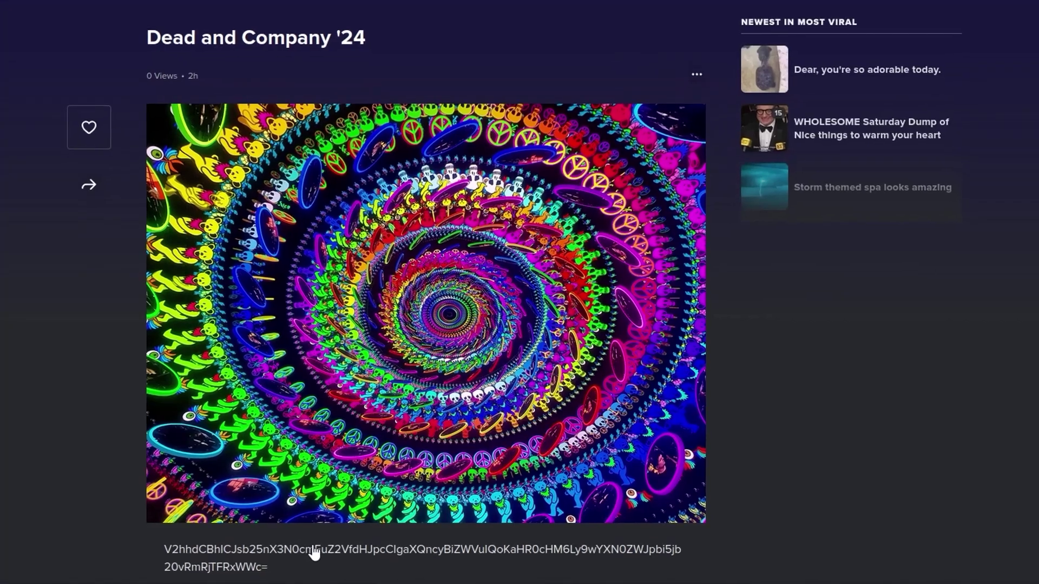
triple_click(355, 523)
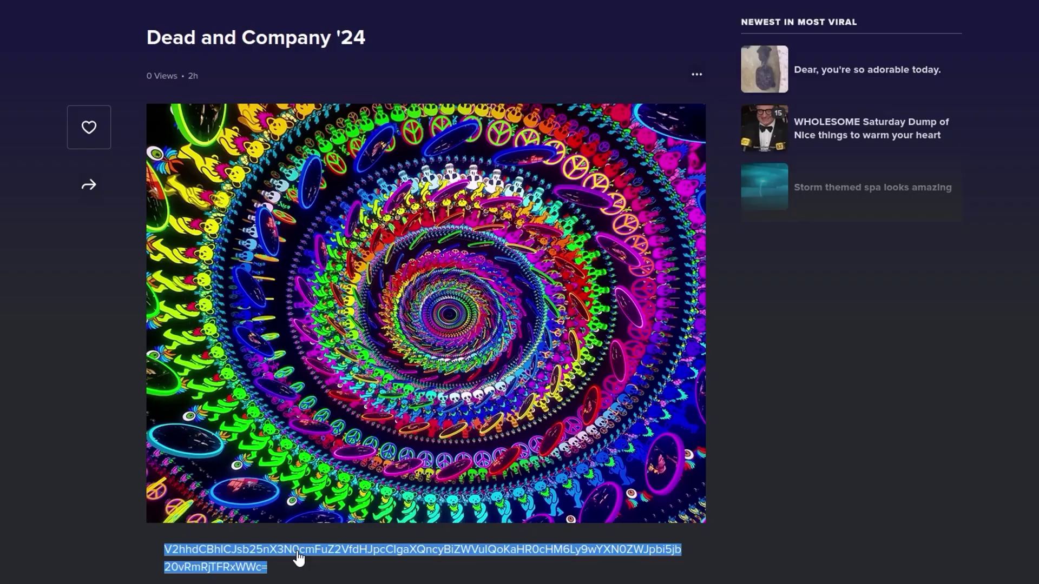
Step: Open CyberChef in a new tab and paste the Base64 caption as input
key(ctrl+t)
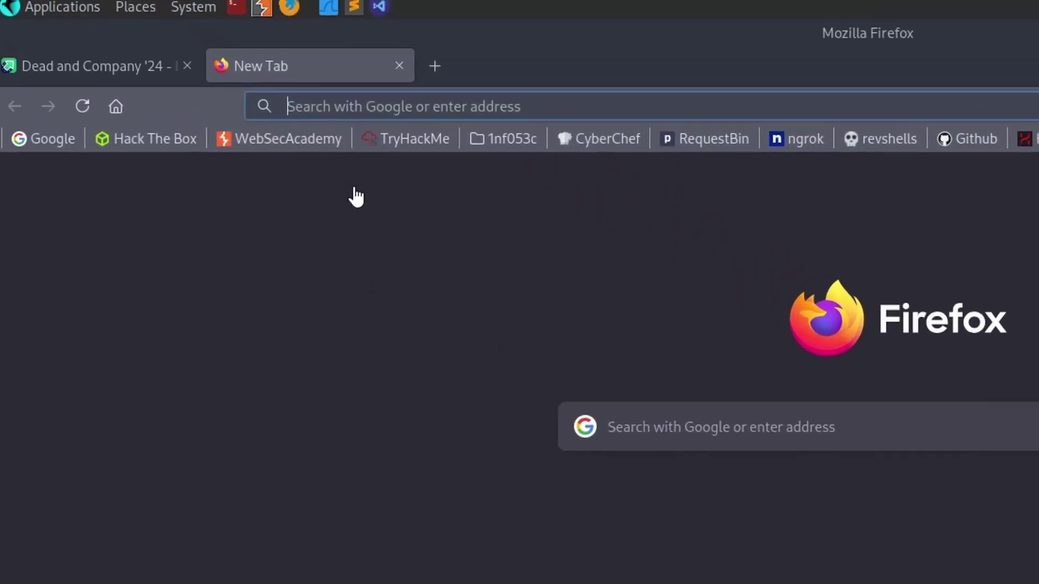
text(cyber)
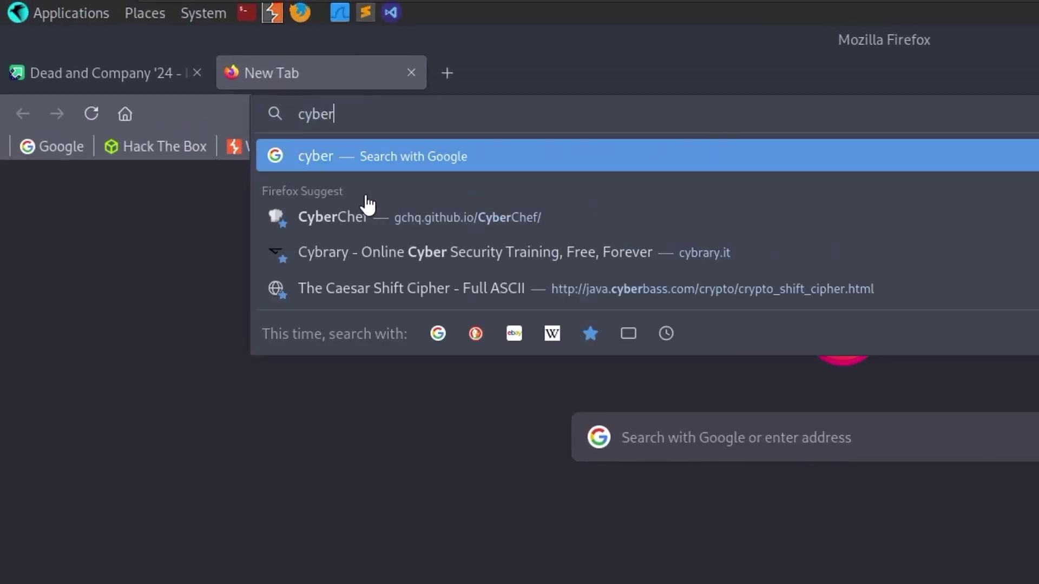
click(604, 219)
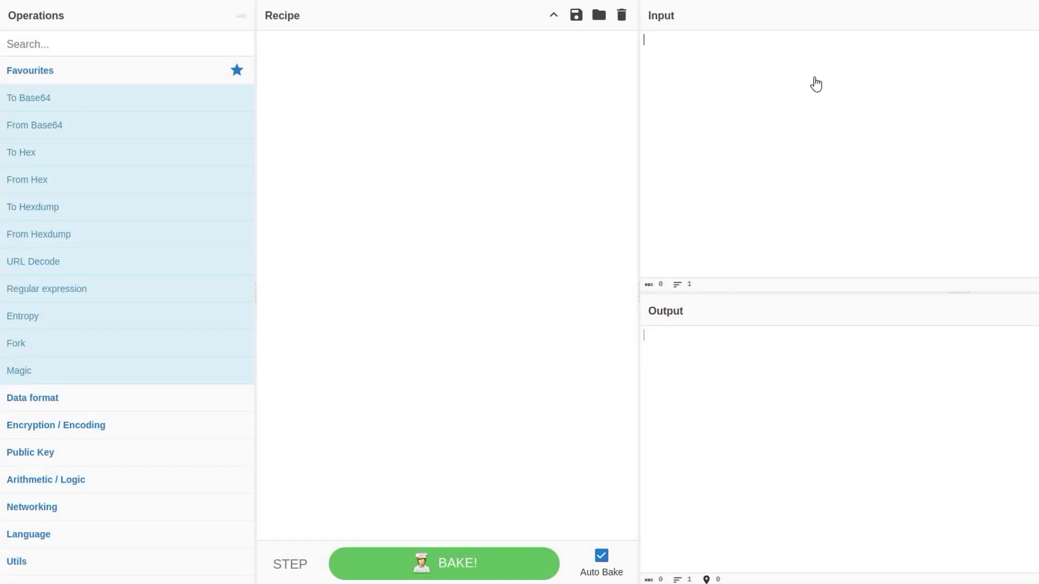
key(ctrl+v)
Step: Swap To Hex for From Base64 and select the decoded pastebin.com/FdcLTqYg link
double_click(76, 149)
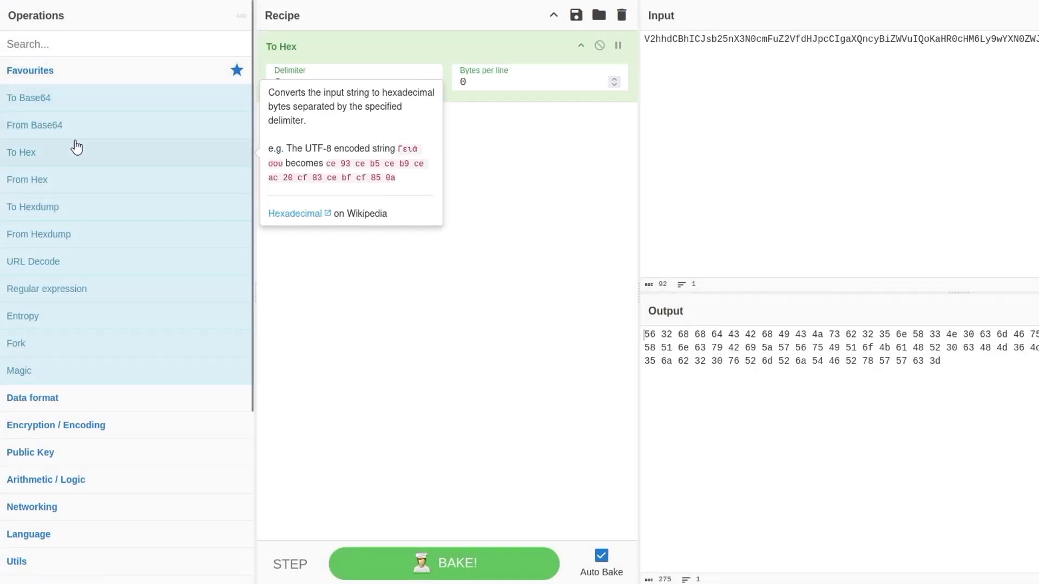
click(621, 15)
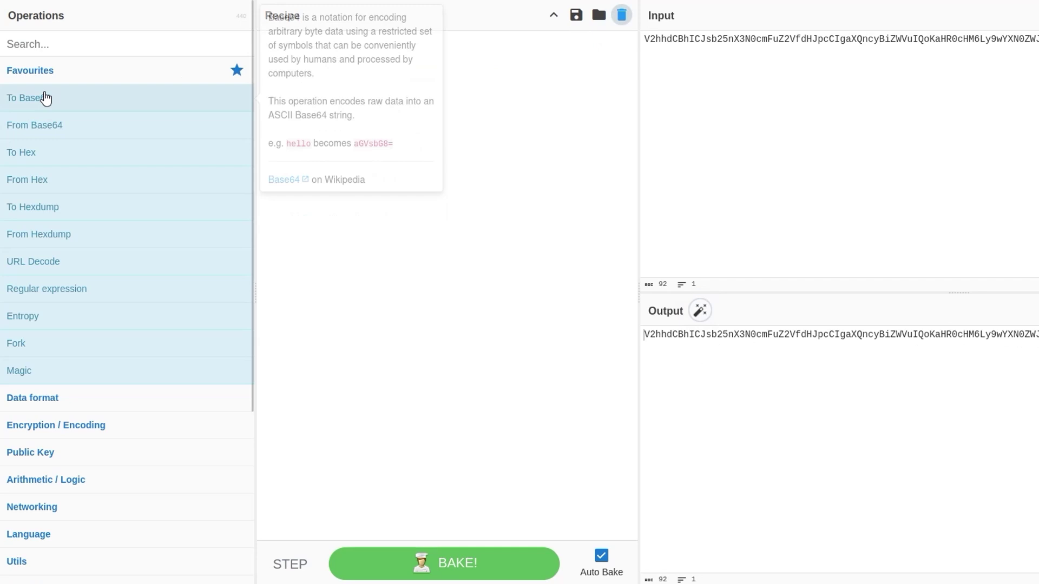
double_click(60, 130)
key(ctrl+a)
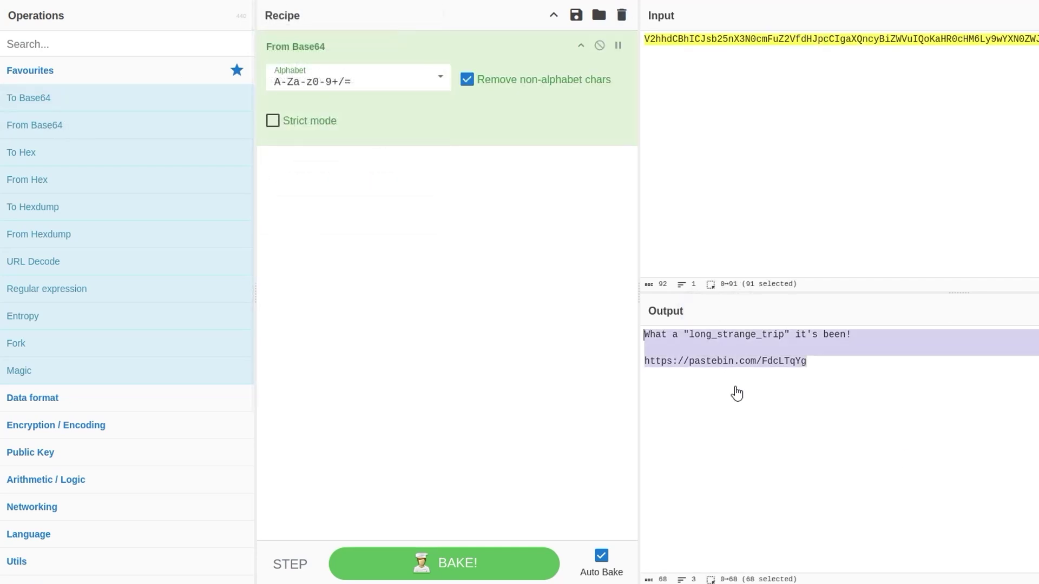
key(Right)
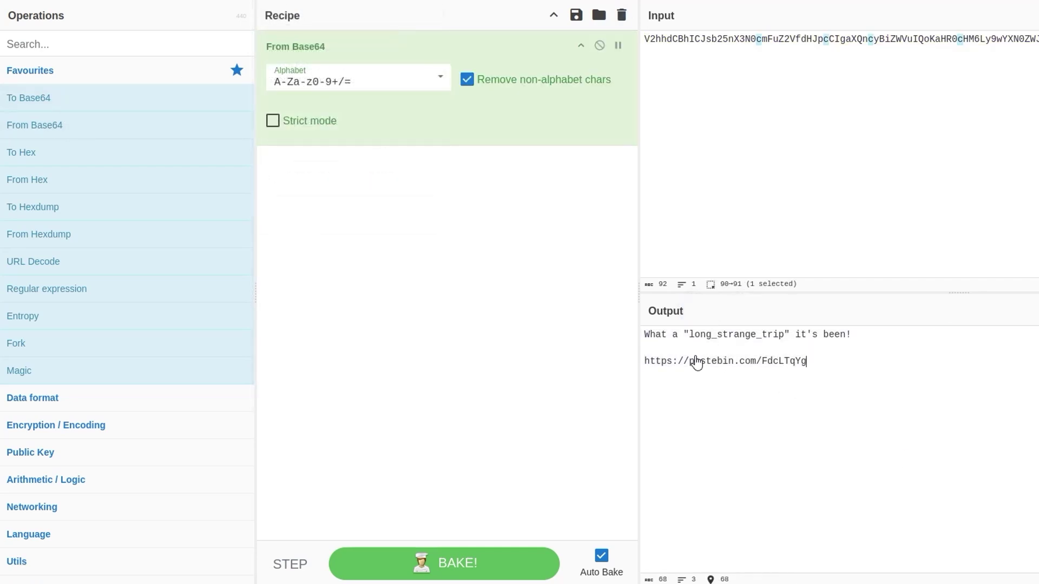
drag(782, 344, 667, 342)
click(748, 350)
drag(817, 366, 632, 367)
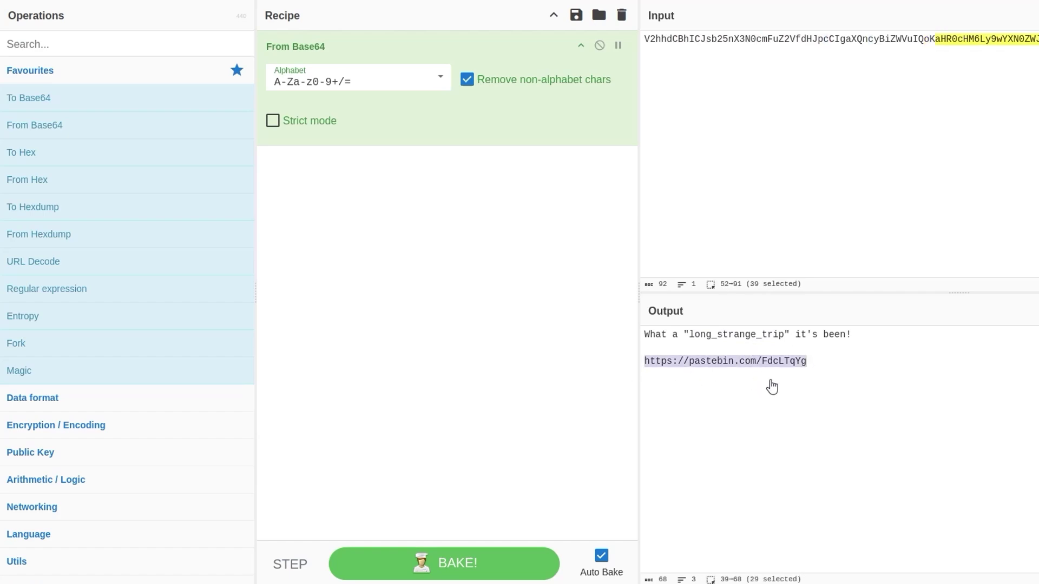
Step: Open pastebin.com/FdcLTqYg in a new tab, accepting the certificate risk
key(ctrl+c)
key(ctrl+t)
key(ctrl+v)
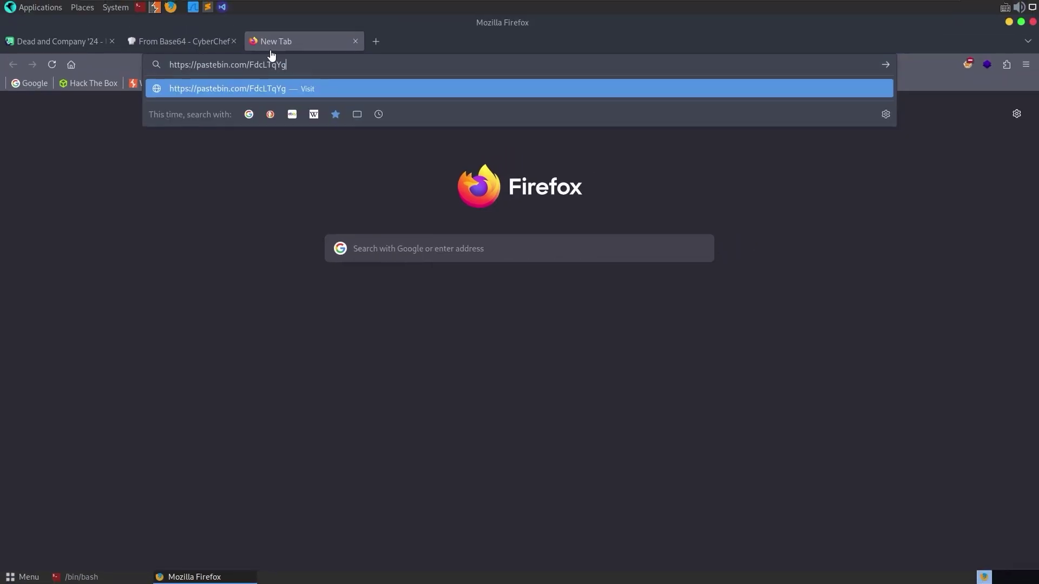
key(Return)
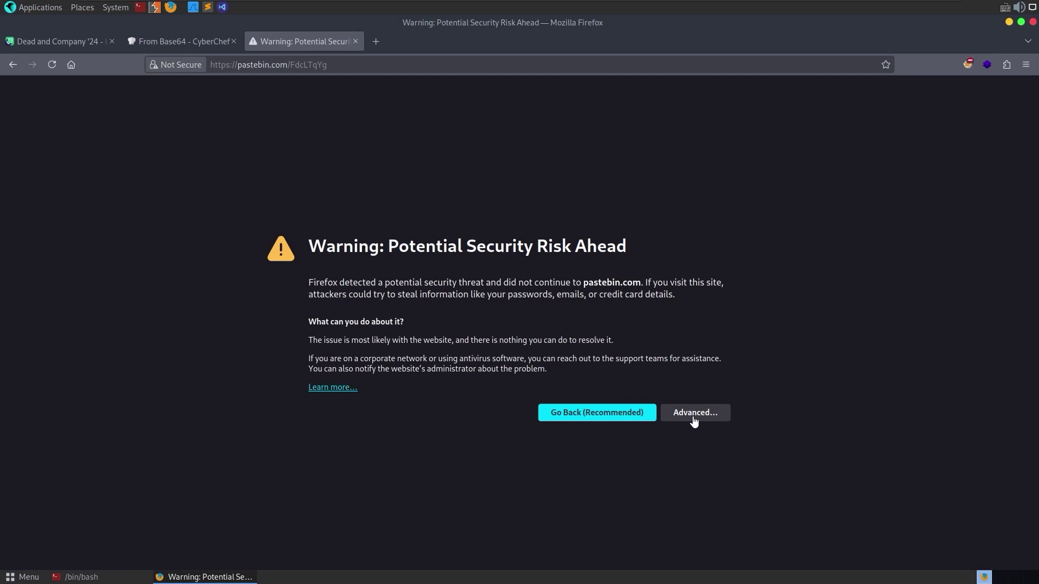
click(694, 421)
scroll(565, 441, down, 2)
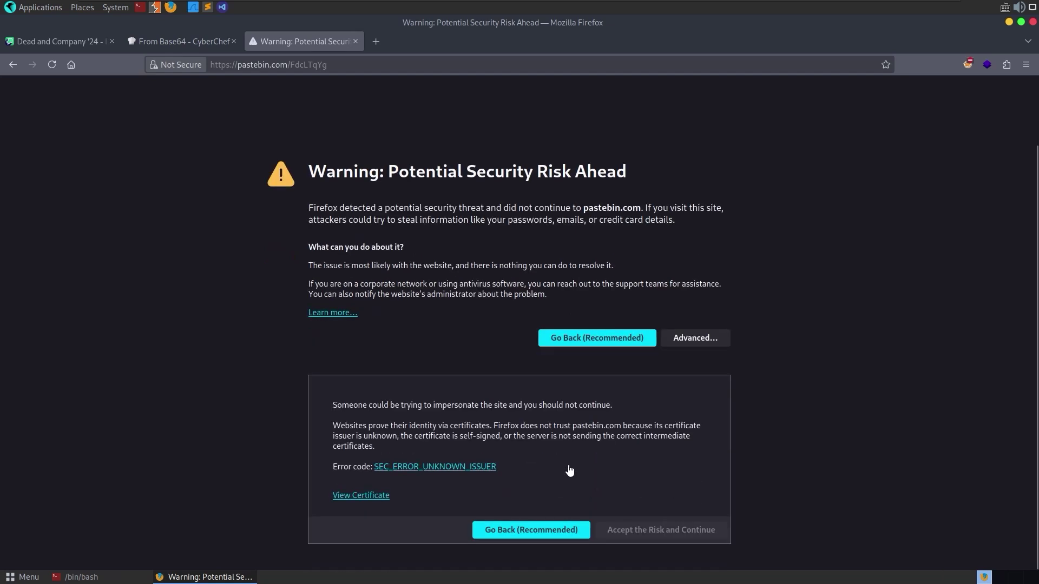
click(654, 533)
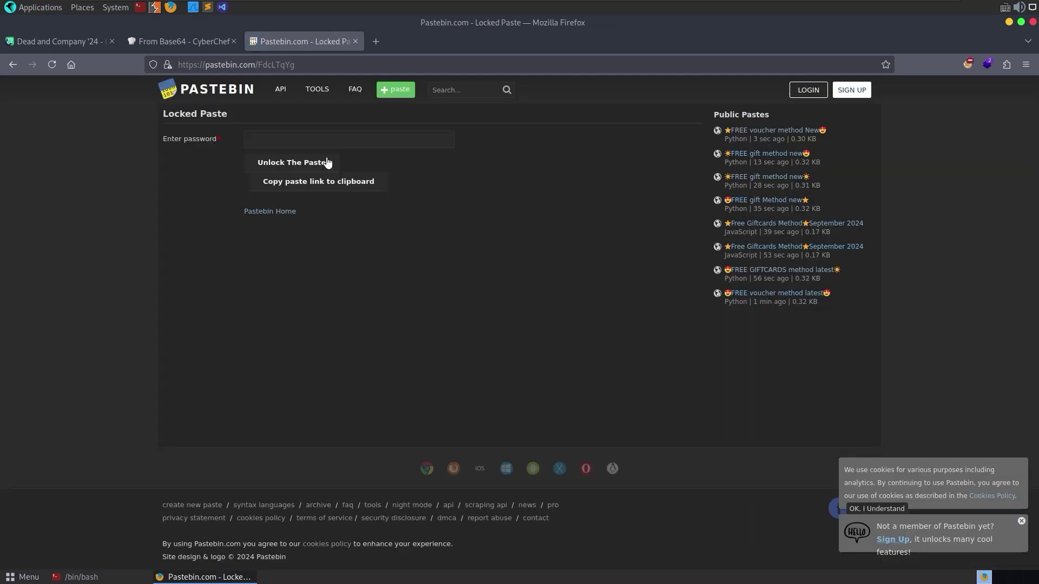
Step: Check the site's connection security details, then return to the CyberChef tab
click(178, 64)
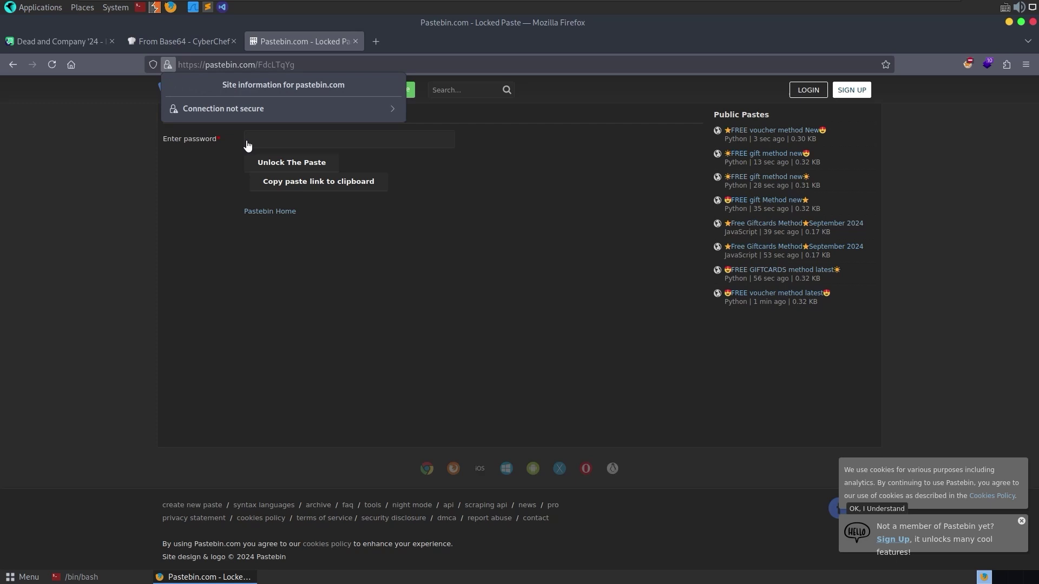
click(281, 108)
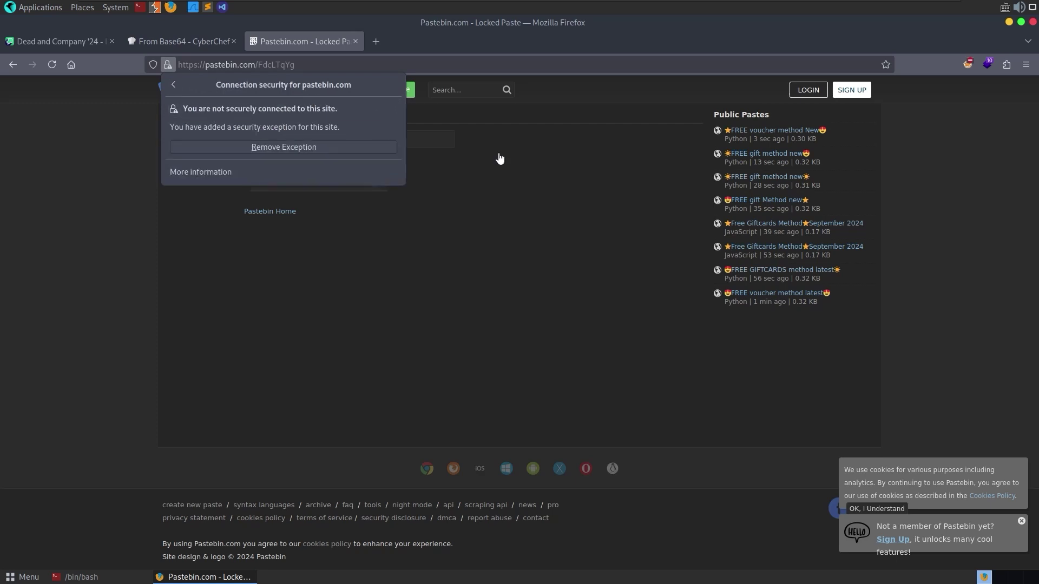
click(580, 267)
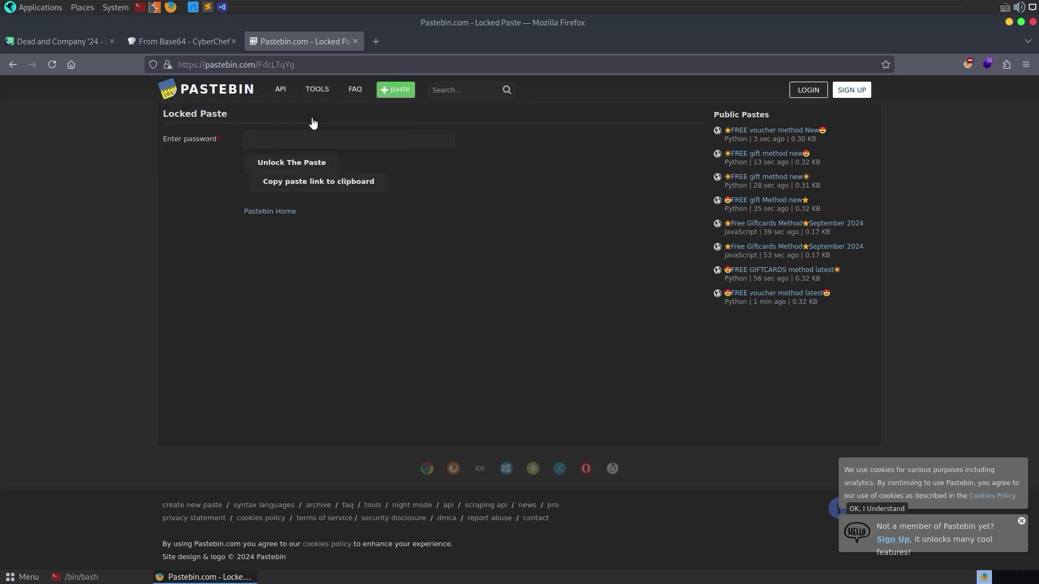
click(212, 43)
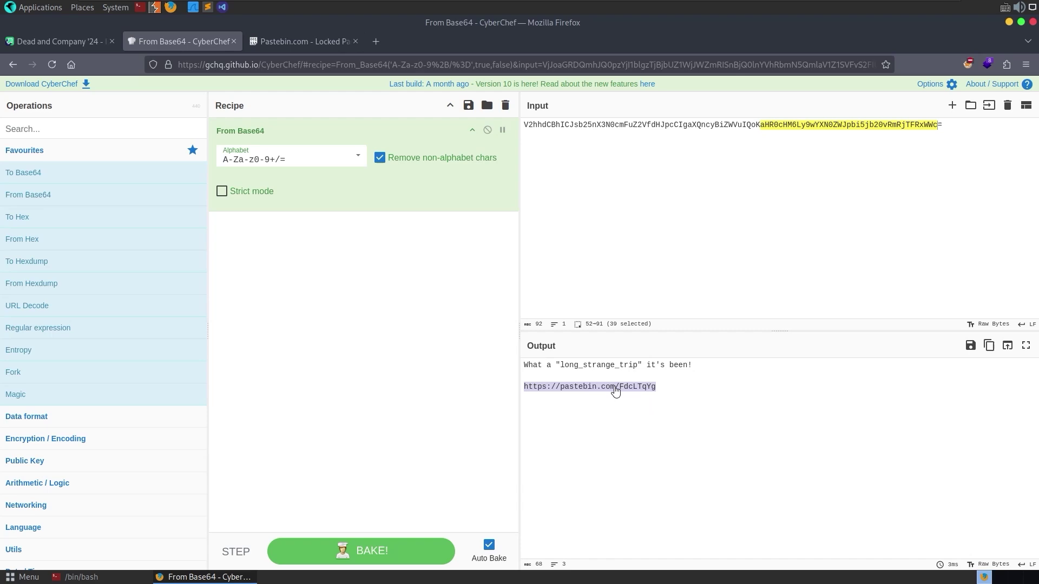
Step: Unlock the Pastebin paste using the phrase taken from CyberChef's decoded output
double_click(597, 366)
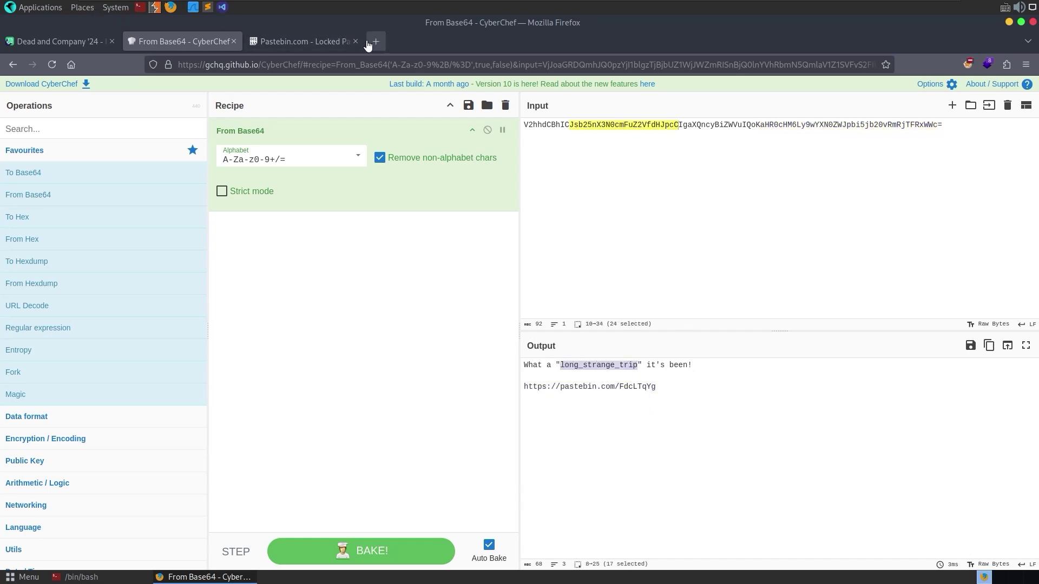
click(319, 42)
click(273, 136)
key(ctrl+v)
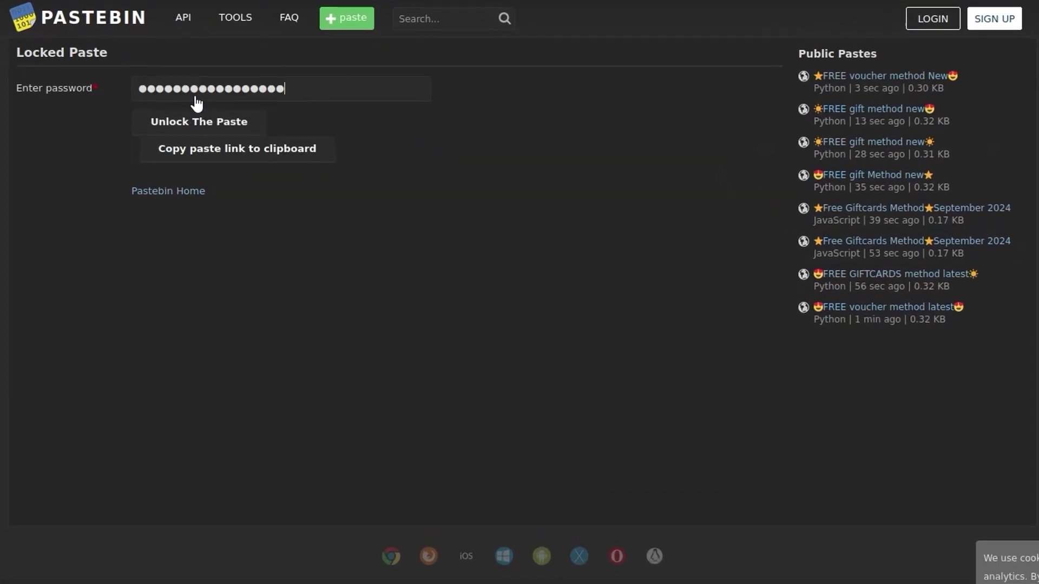
click(195, 124)
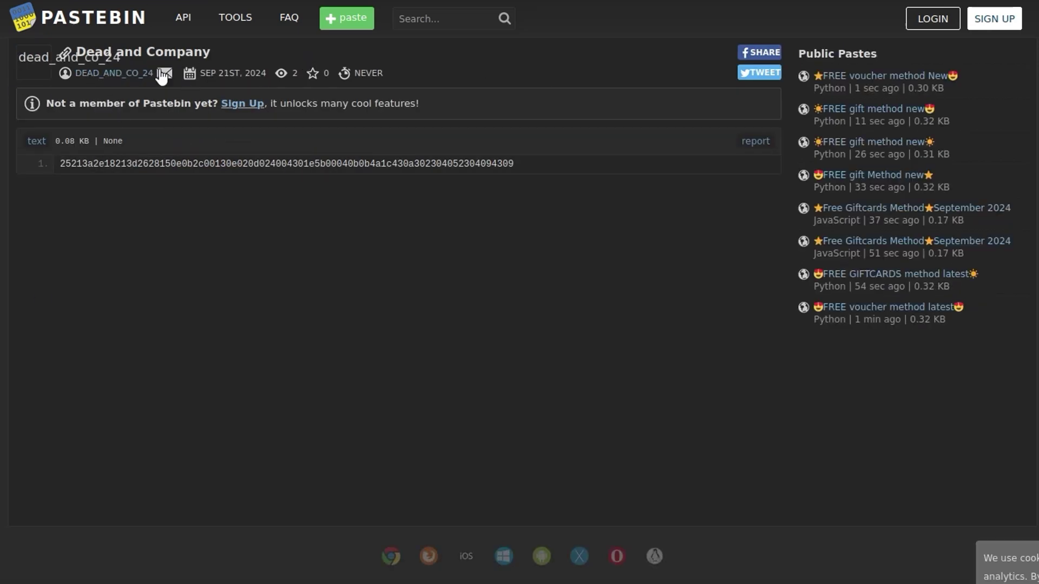
Step: Copy the paste's hex string 25213a2e…4309 into CyberChef's input
double_click(158, 163)
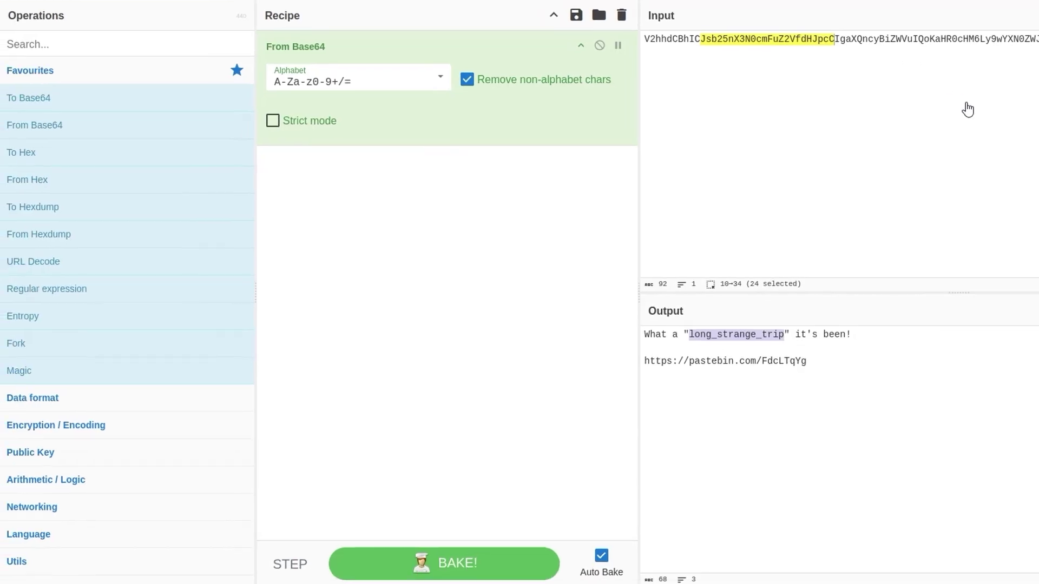
key(ctrl+a)
key(ctrl+v)
Step: Clear the old recipe and add the From Hex operation
click(622, 16)
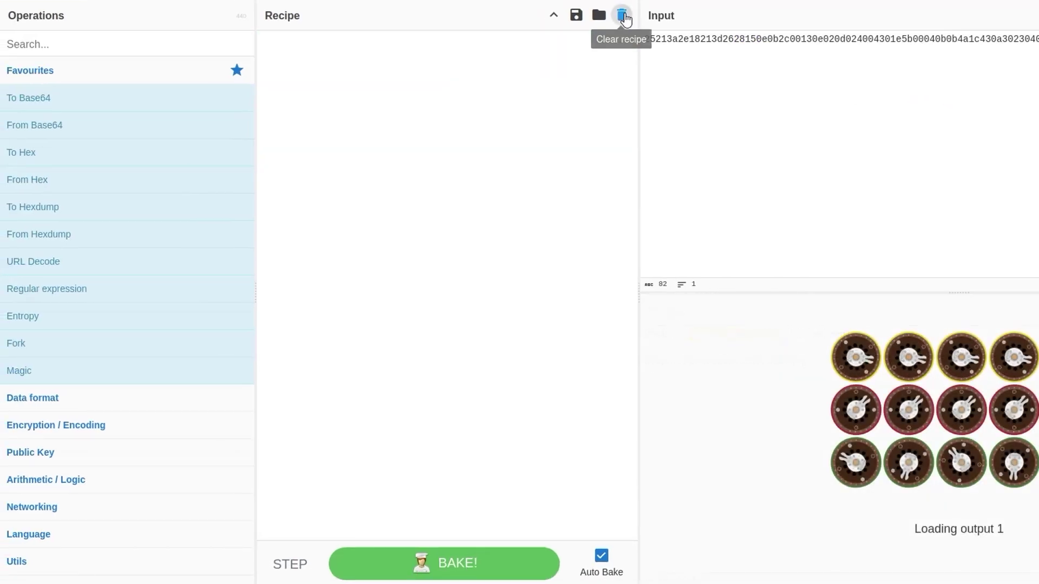
click(125, 48)
text(from )
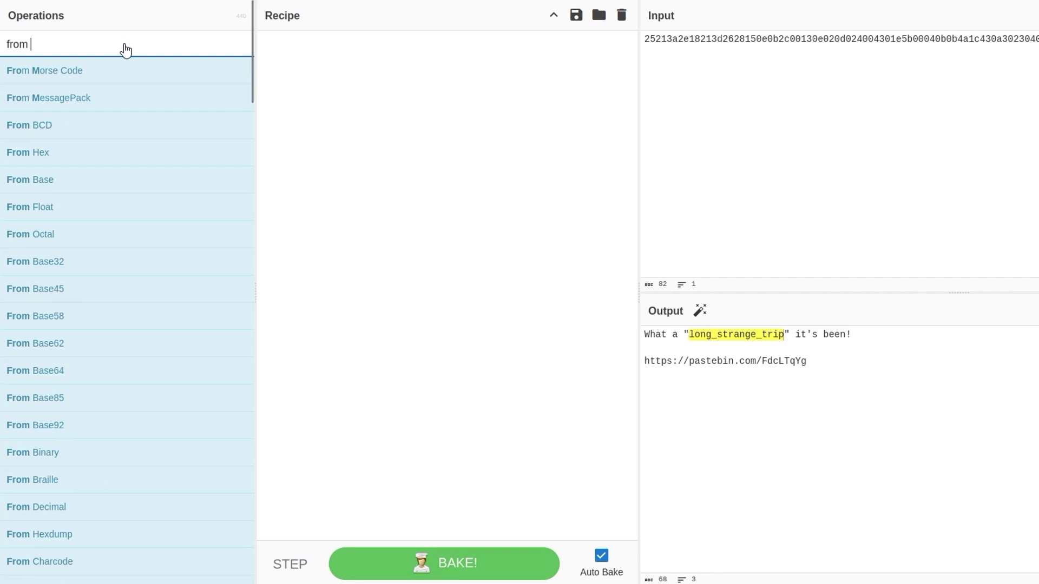
text(he)
double_click(81, 97)
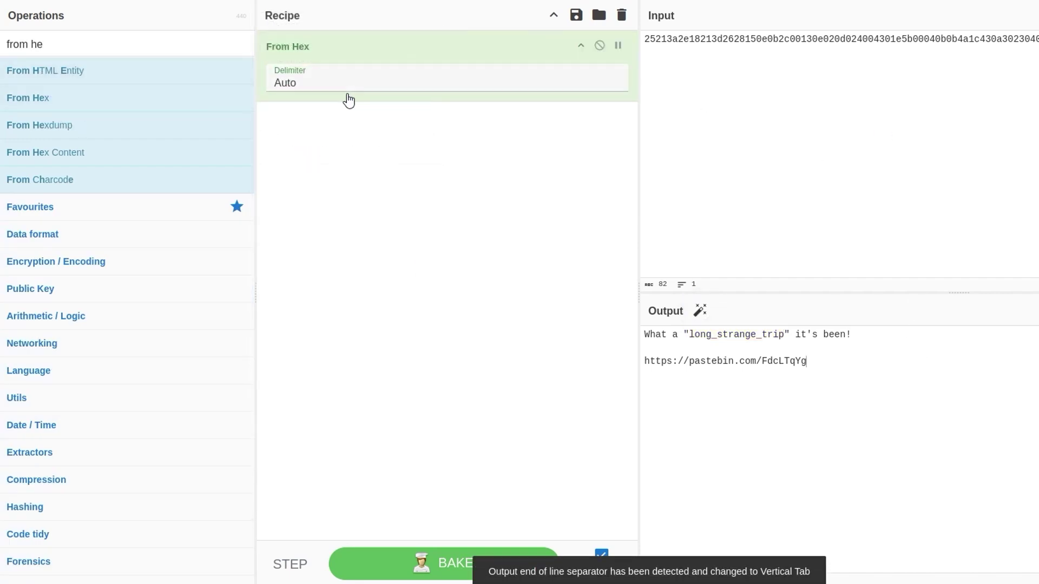
Step: Replace the input with the pasted hex string and inspect the garbled output
click(863, 132)
key(ctrl+a)
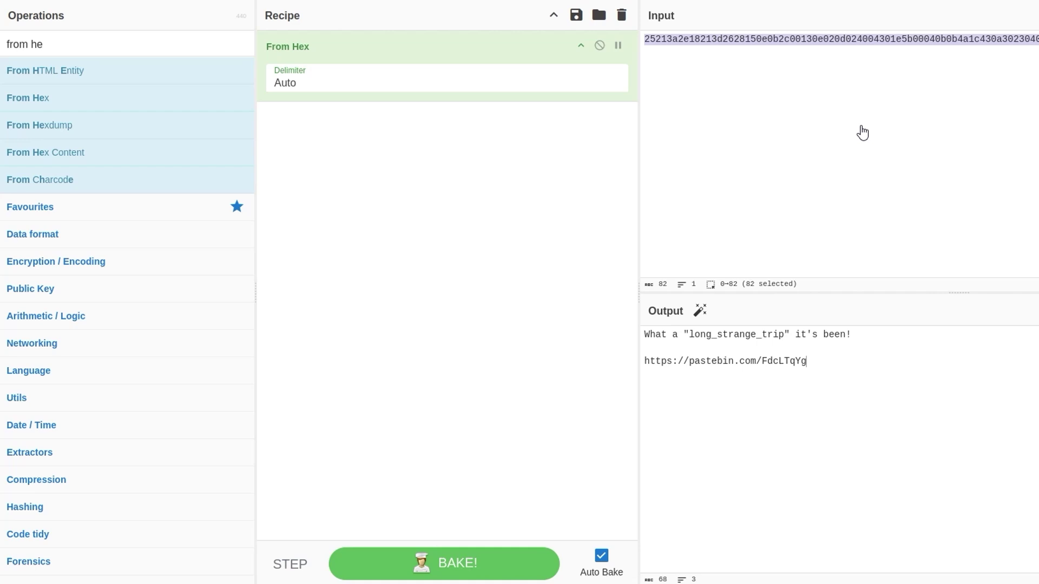
key(BackSpace)
key(ctrl+v)
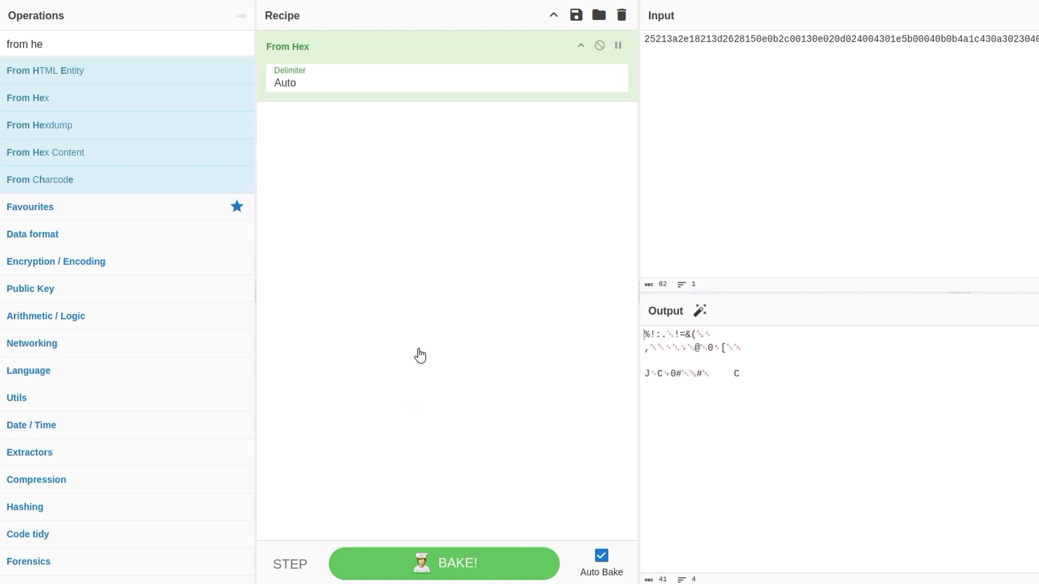
click(795, 401)
key(ctrl+a)
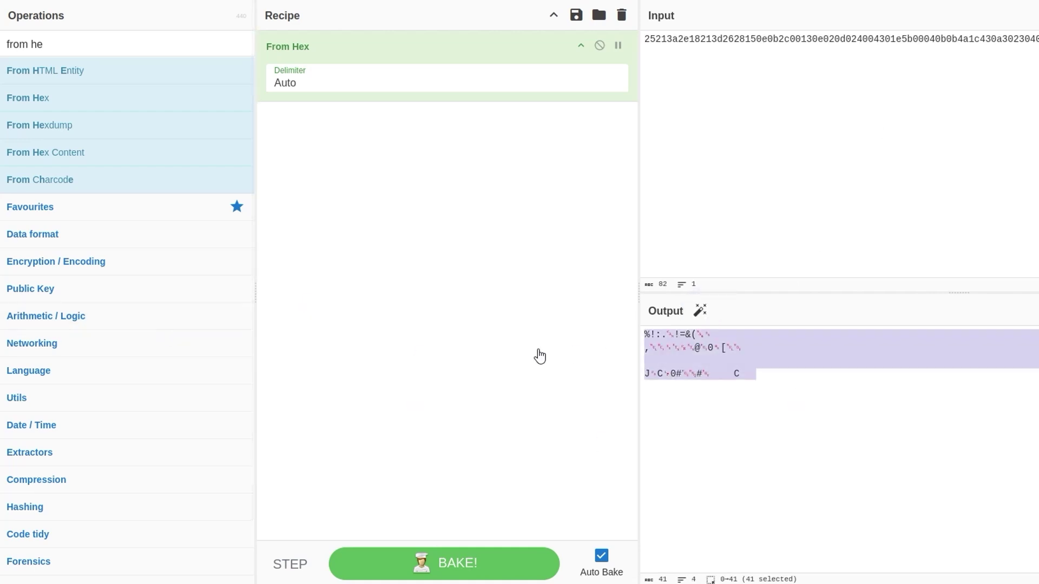
click(855, 109)
key(ctrl+a)
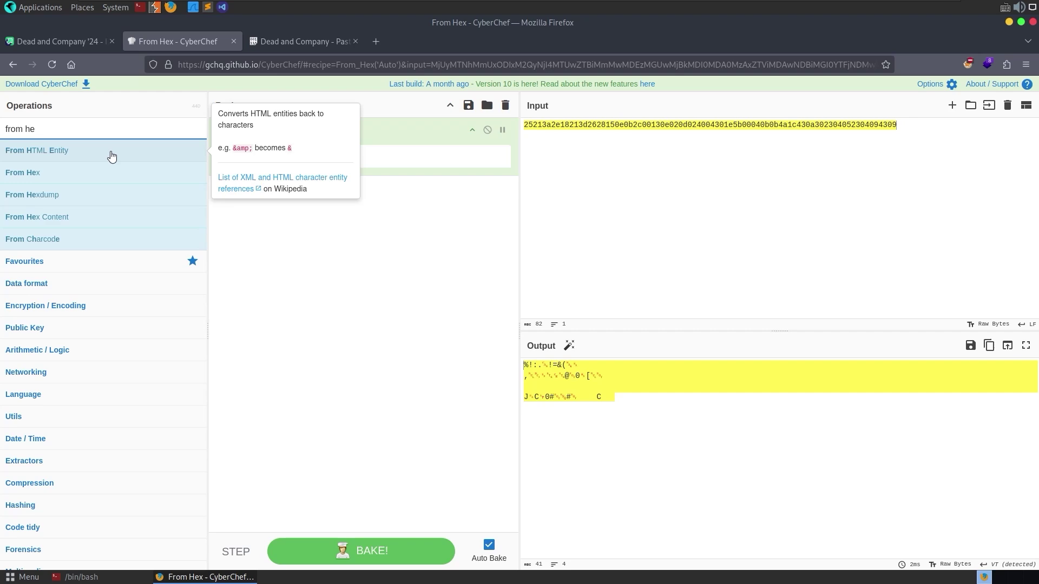
text(xor)
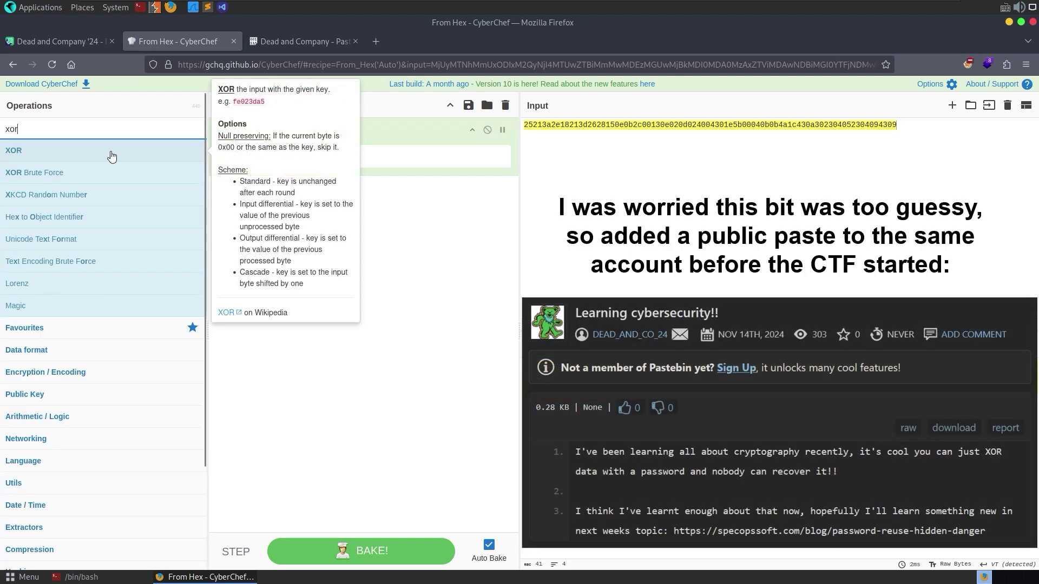
double_click(113, 164)
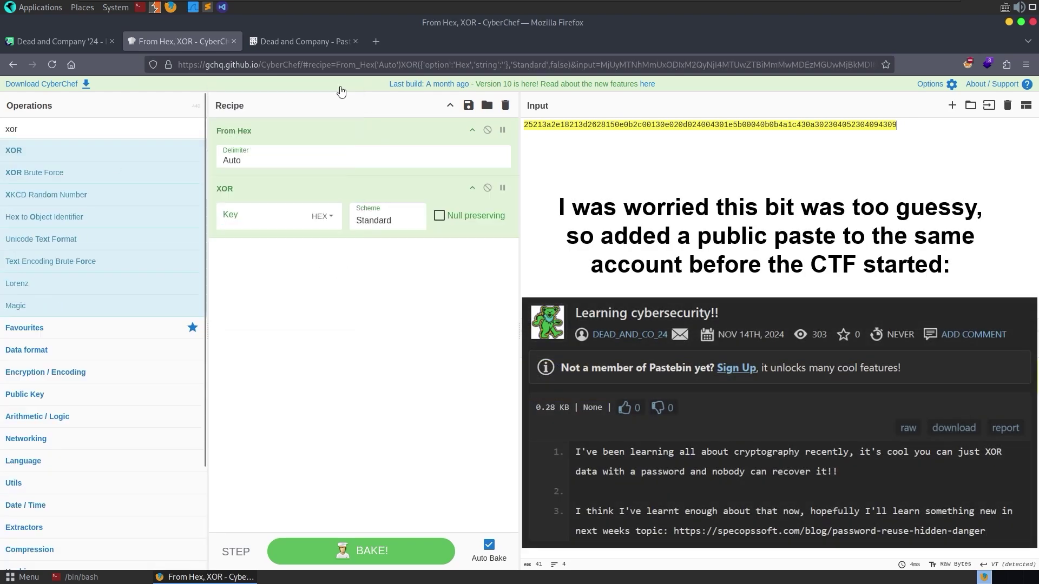
click(257, 219)
text(long_strange_trip)
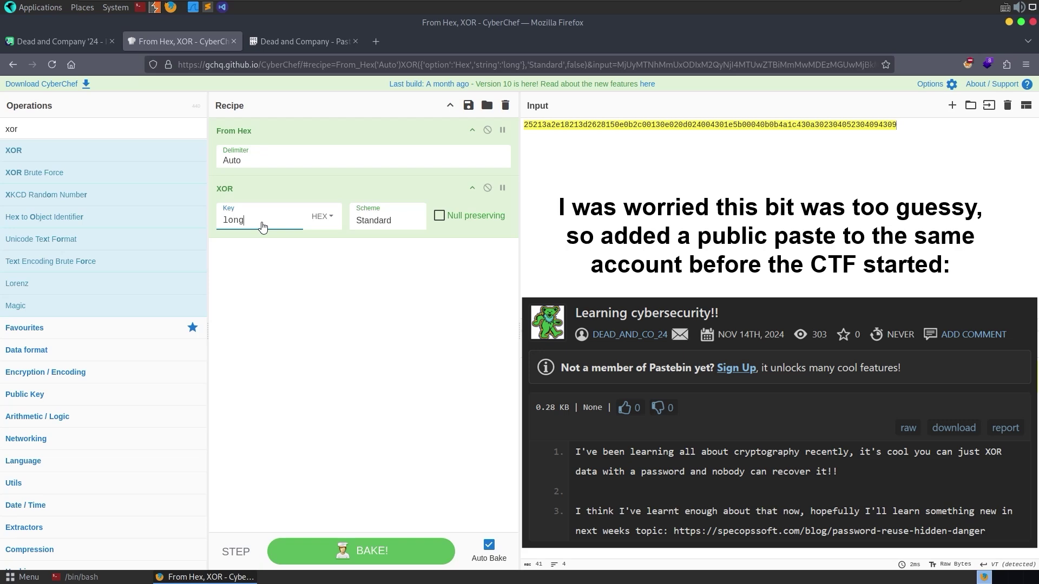
click(322, 217)
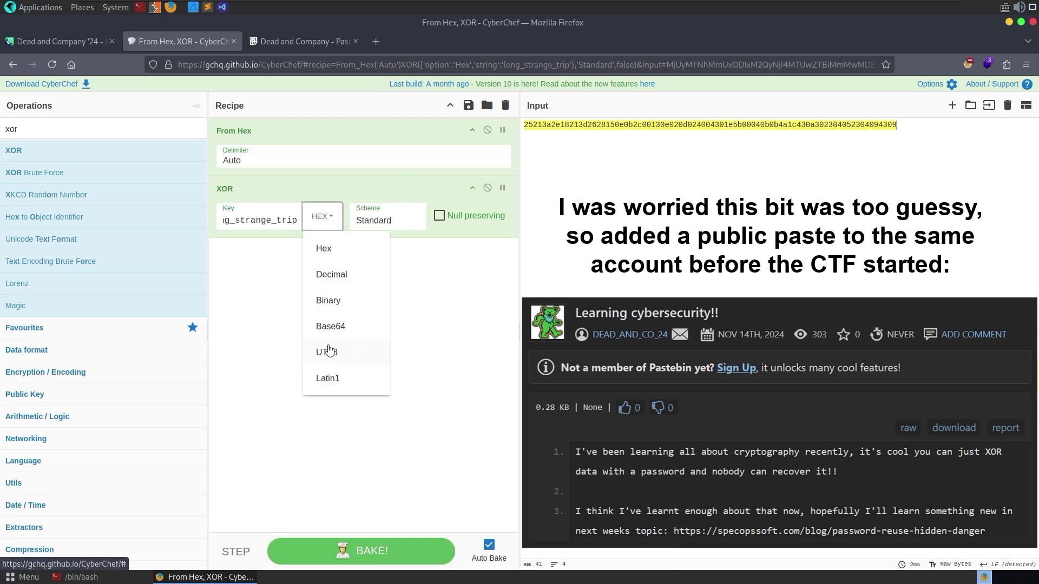
click(327, 380)
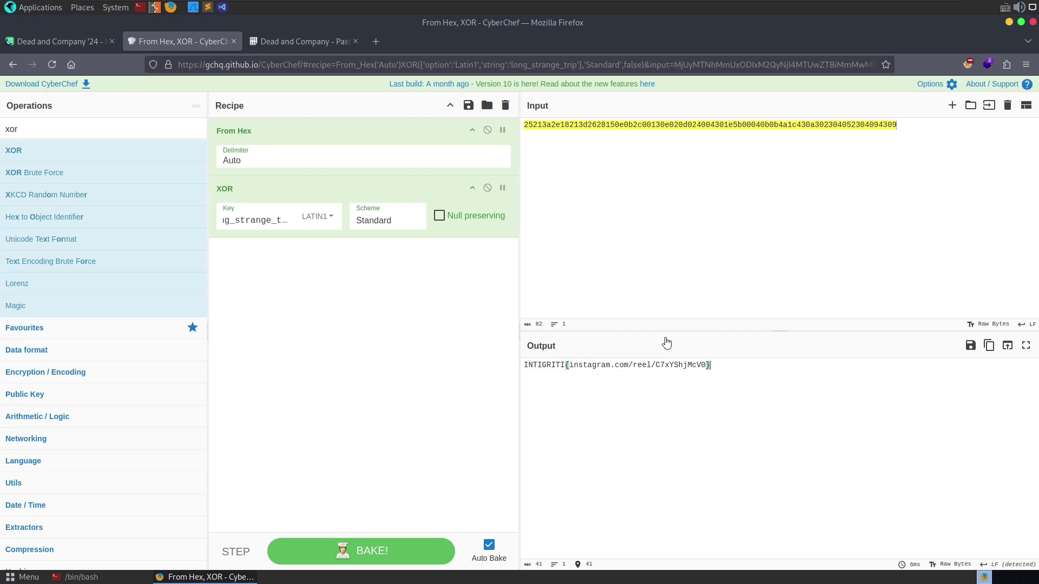
Step: Select the decoded INTIGRITI flag and its instagram.com reel link
drag(713, 370, 534, 350)
click(684, 367)
drag(703, 368, 574, 366)
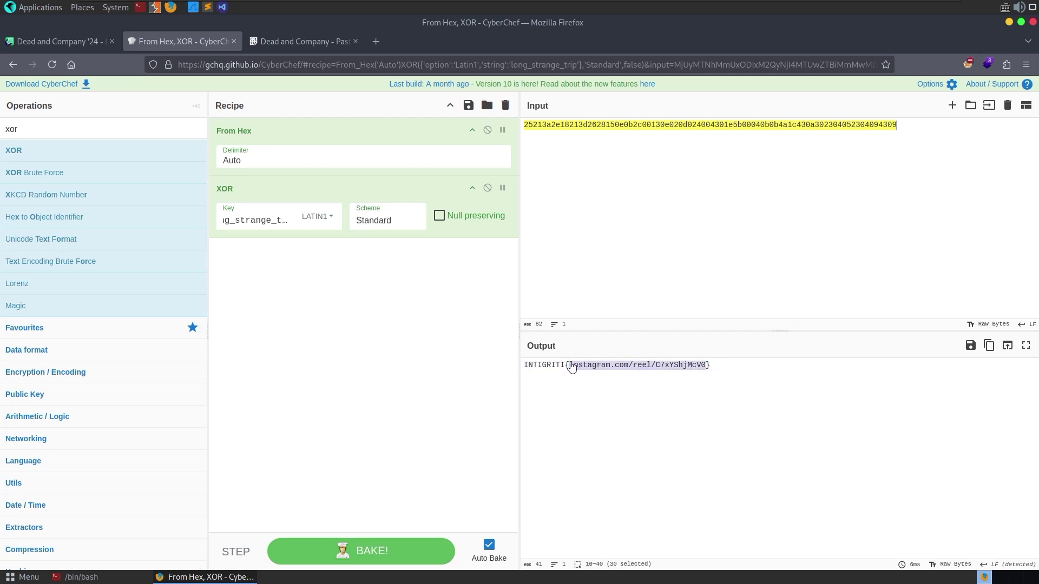
double_click(664, 125)
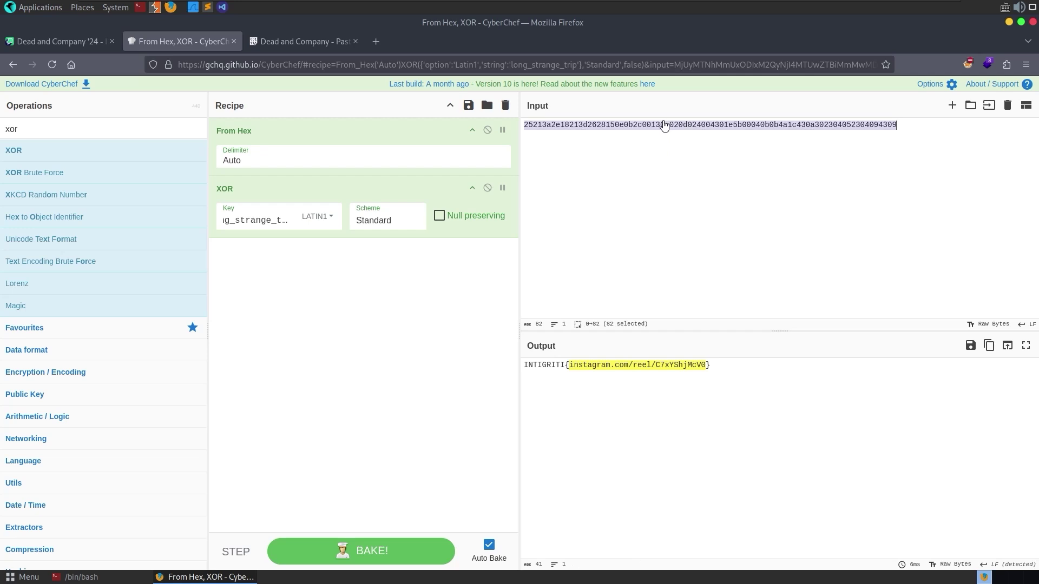
double_click(602, 368)
Step: Review the ripple.jpg name in the terminal's exiftool output, then hide the terminal
click(81, 576)
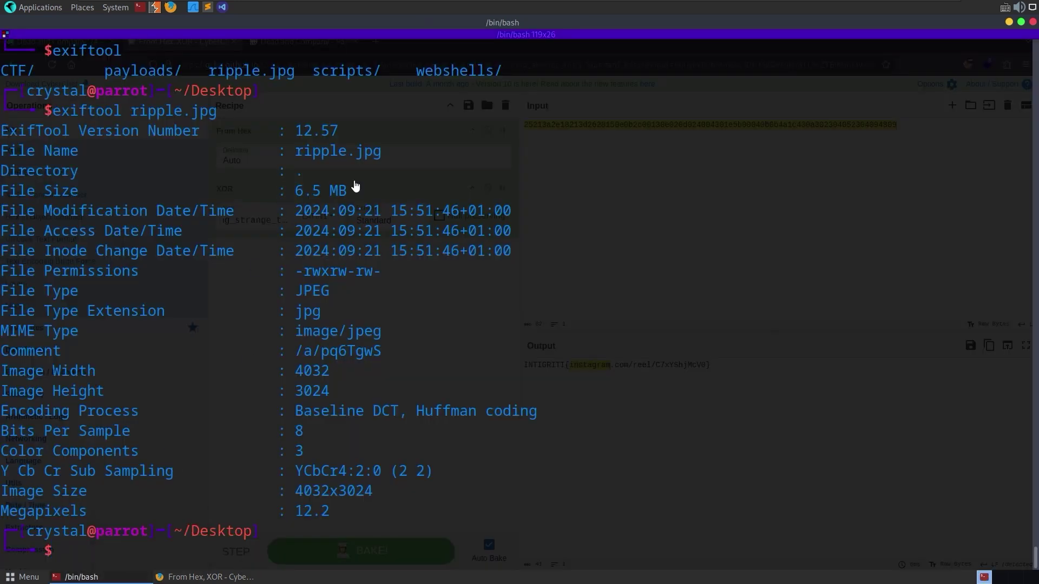
drag(384, 156, 306, 158)
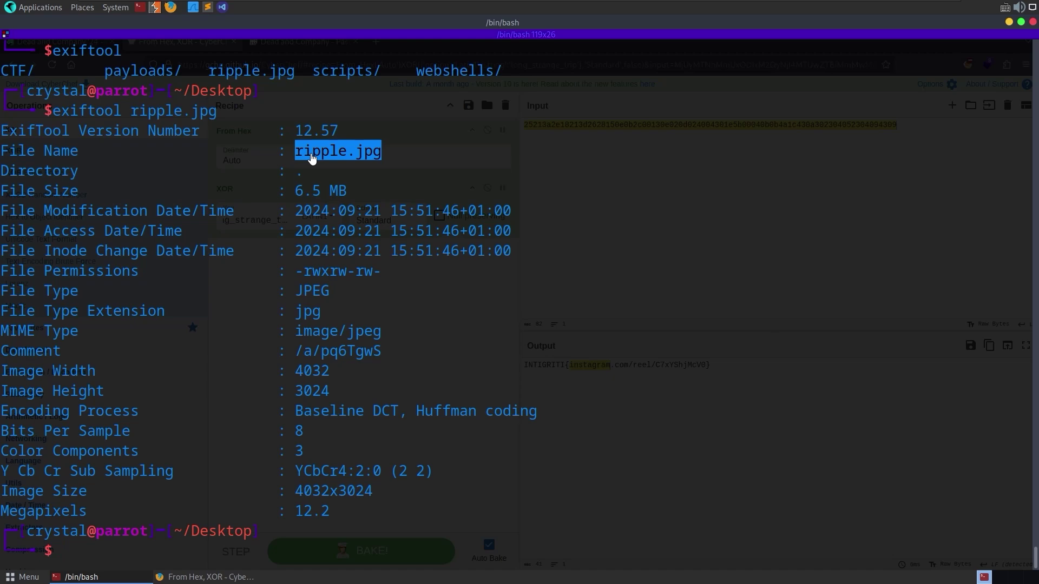
click(364, 163)
click(110, 580)
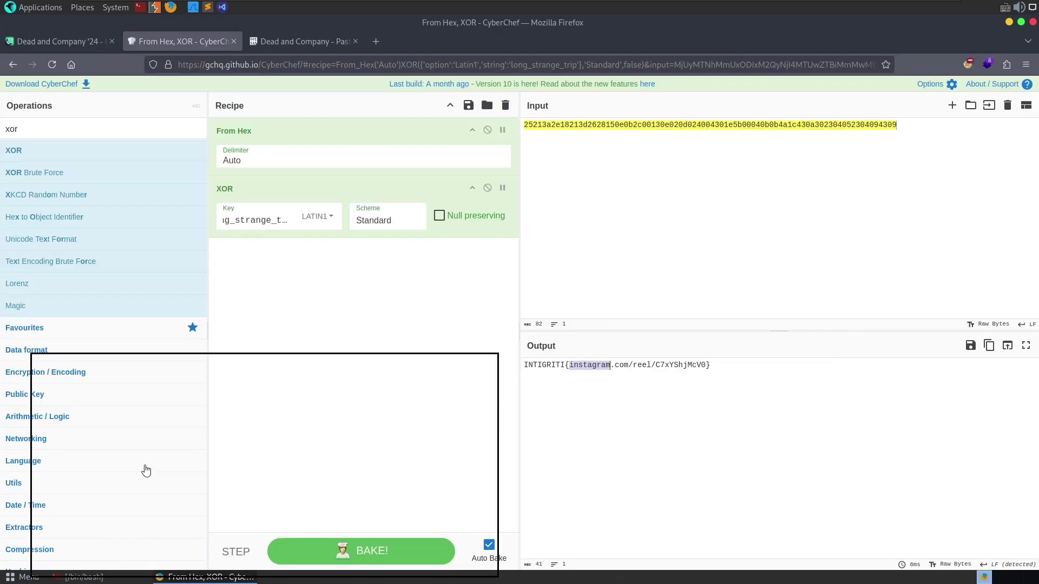
Step: Open flickr.com in a new Firefox tab
click(378, 42)
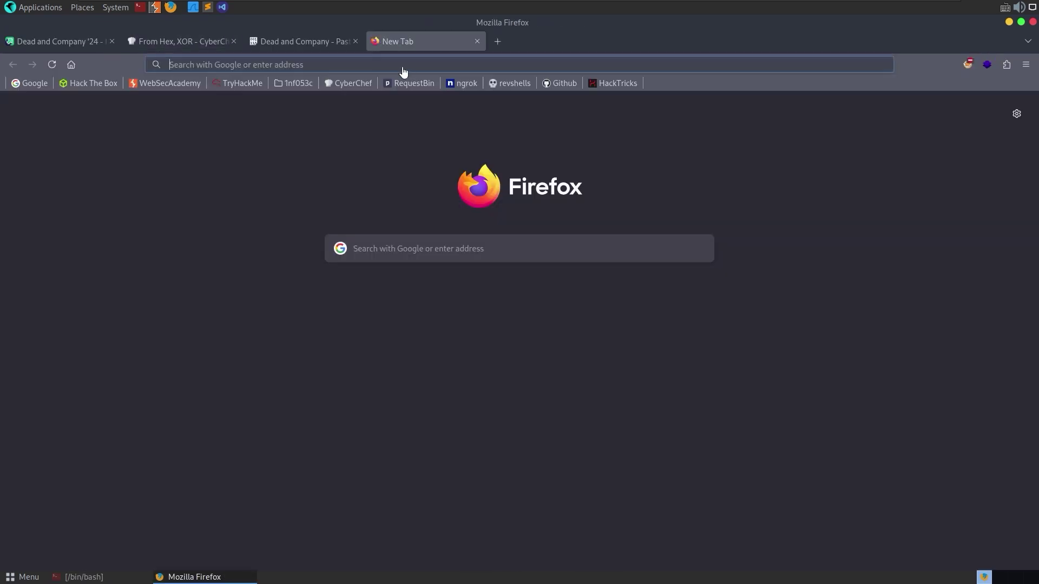
text(flickr.com)
key(Return)
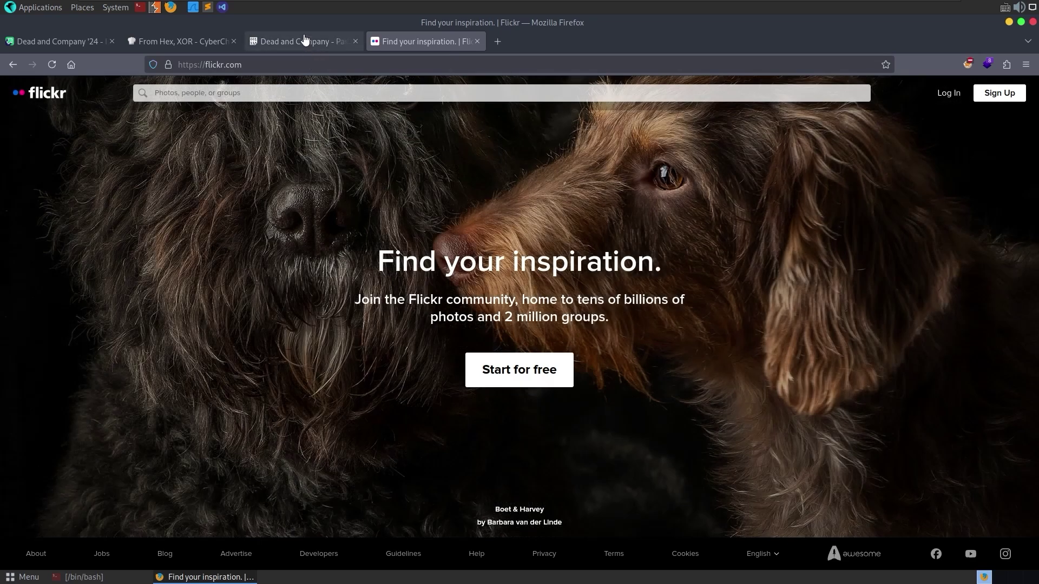
Step: Cycle through the Pastebin and CyberChef tabs, ending on the 'Dead and Company '24' Imgur post
click(301, 43)
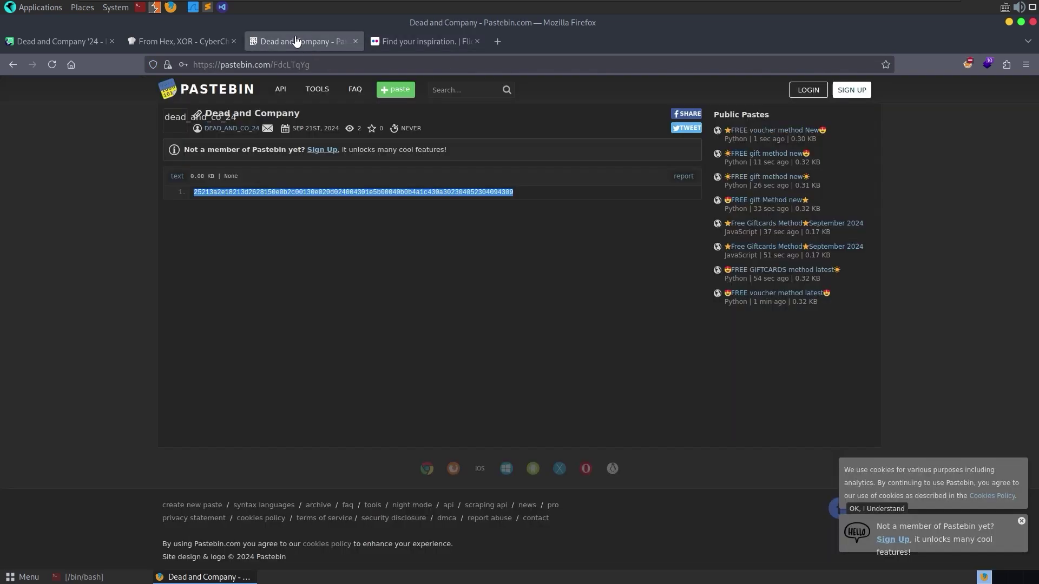
click(175, 48)
click(56, 46)
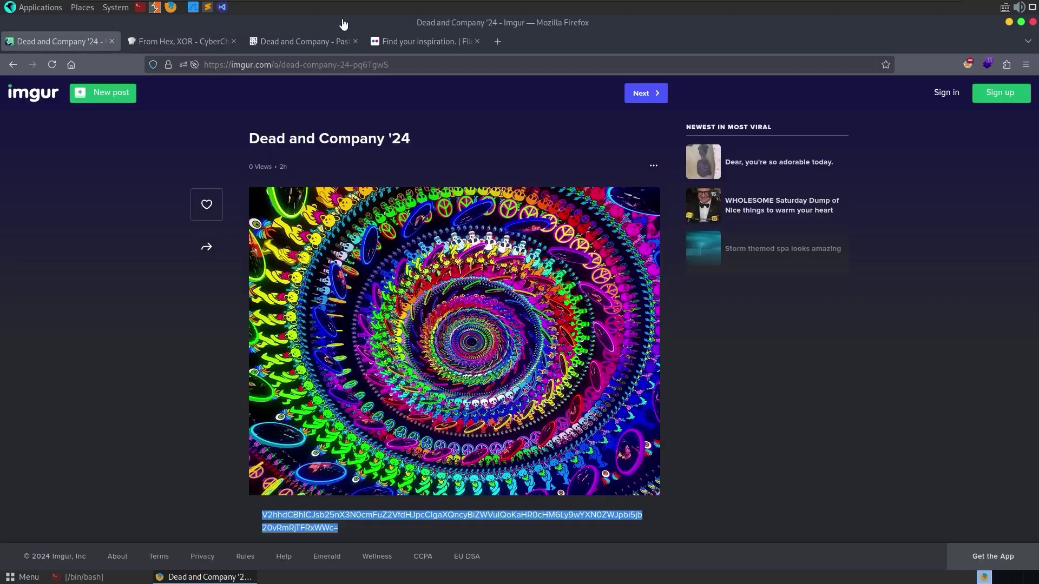